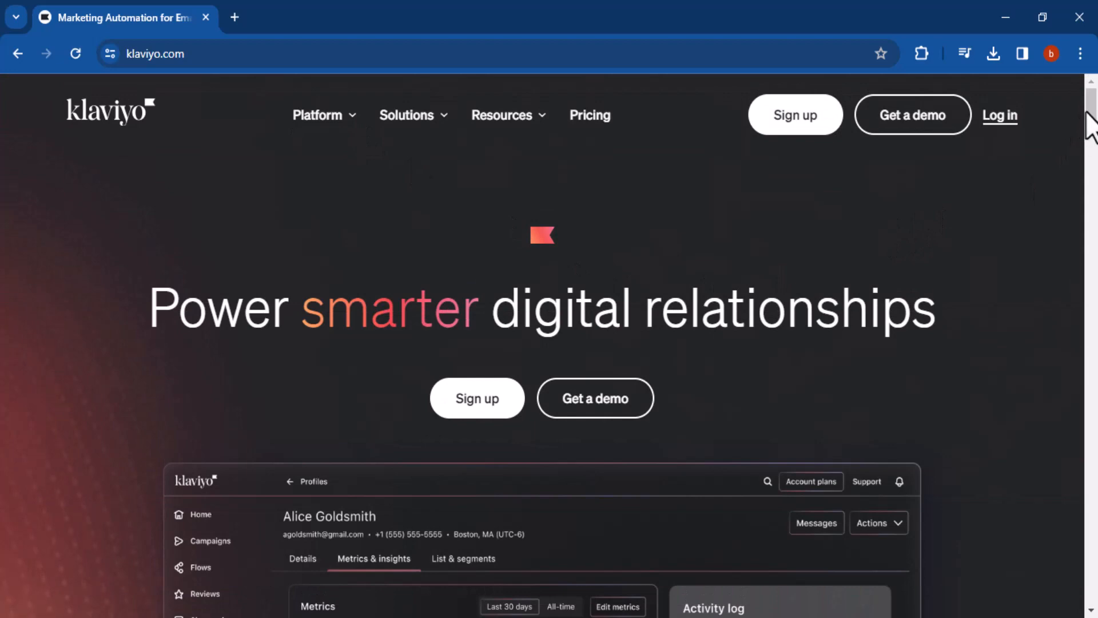
Look through the Klaviyo homepage, including its marketing channels, Resources overview and customer stories section.
scroll(1091, 122, "down", 5)
left_click_drag(1093, 131, 1093, 225)
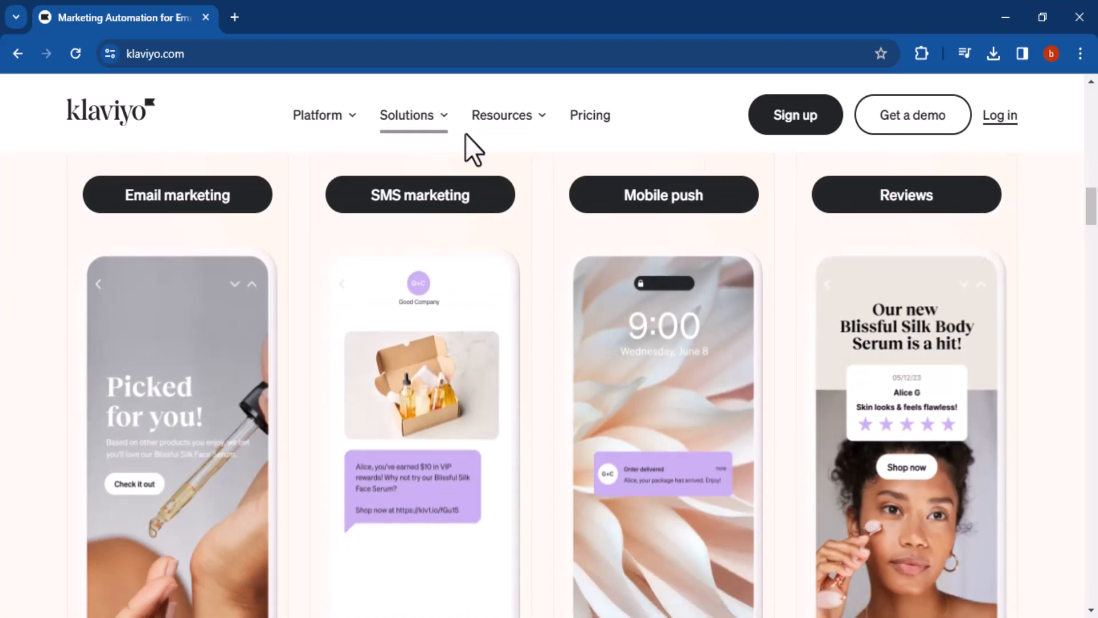
left_click(532, 126)
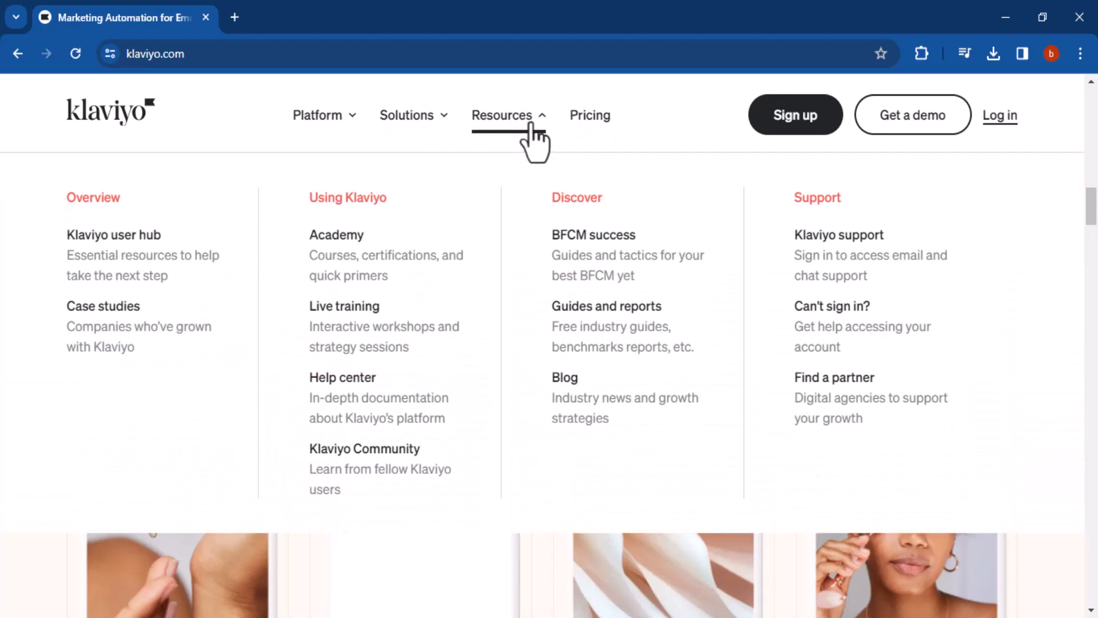
left_click(529, 140)
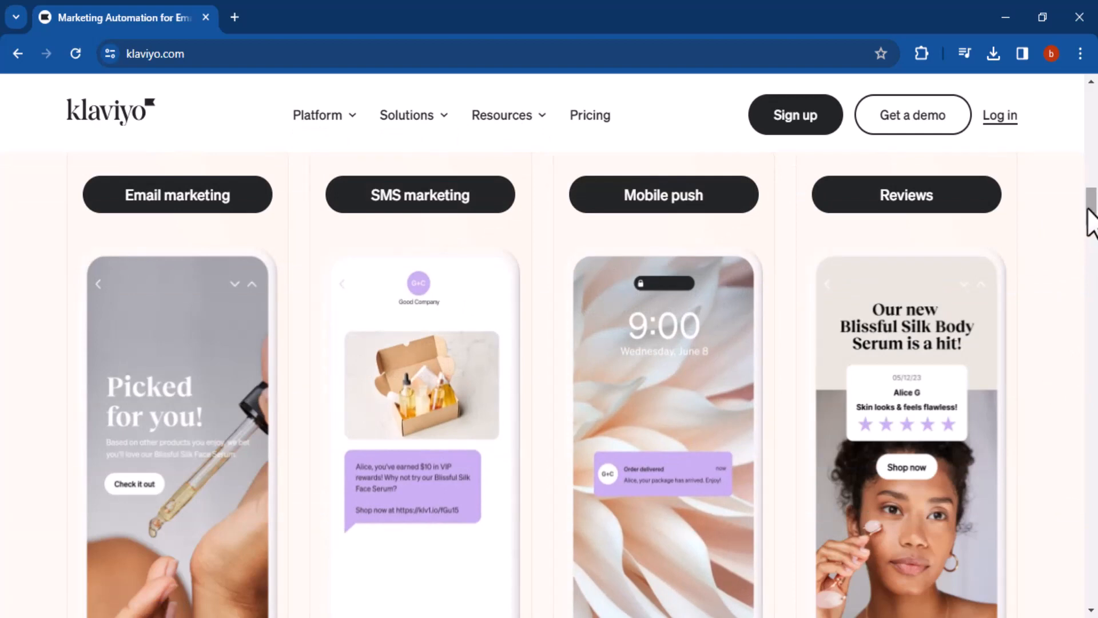
scroll(1089, 219, "down", 2)
left_click_drag(1090, 216, 1094, 478)
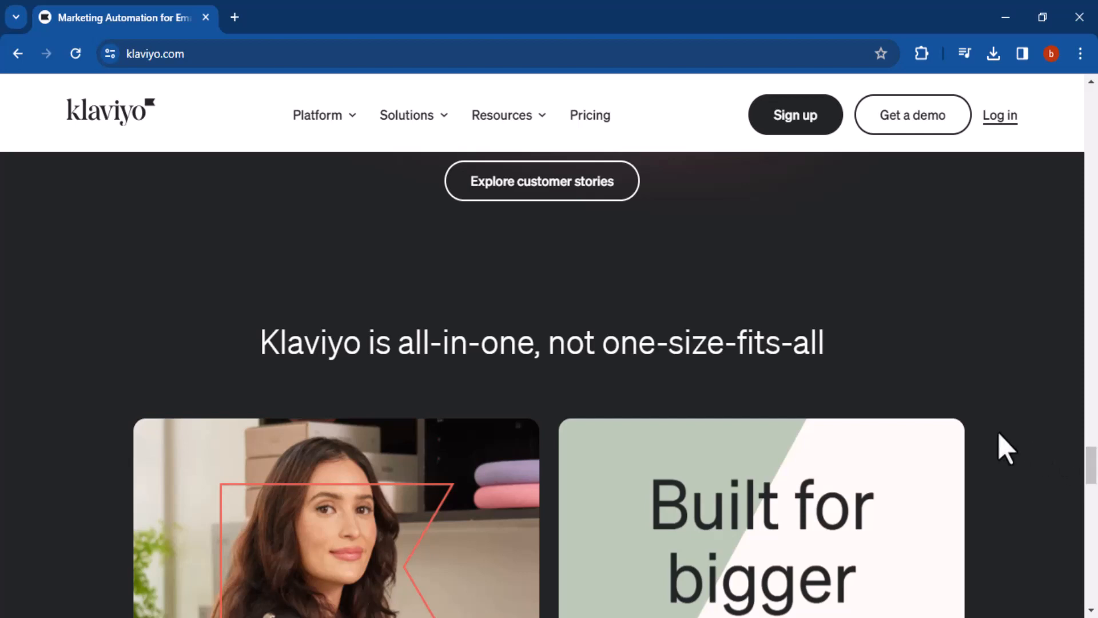
left_click_drag(1095, 469, 1095, 102)
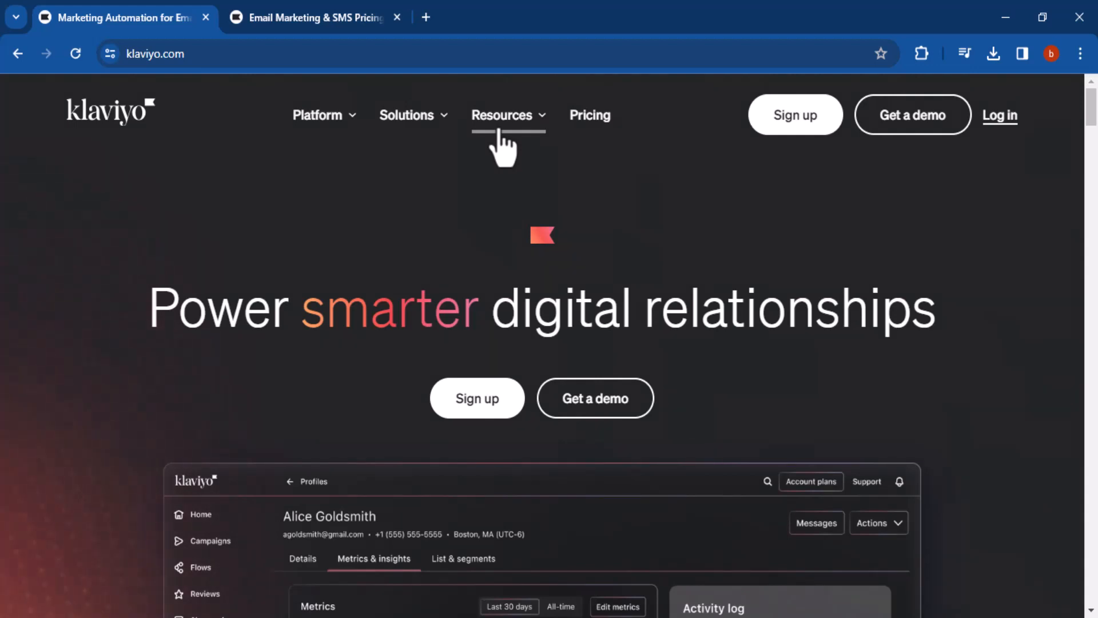
Review the Free, Email, and Email and SMS plans and their descriptions on the Klaviyo pricing page.
left_click(321, 18)
left_click_drag(765, 247, 723, 247)
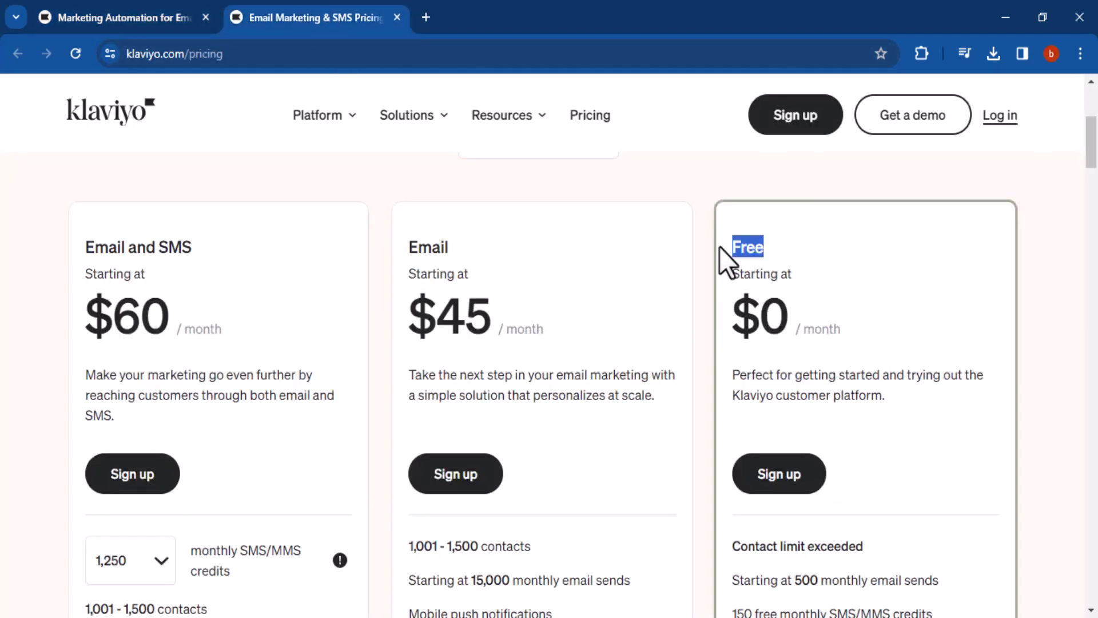
left_click_drag(881, 403, 730, 397)
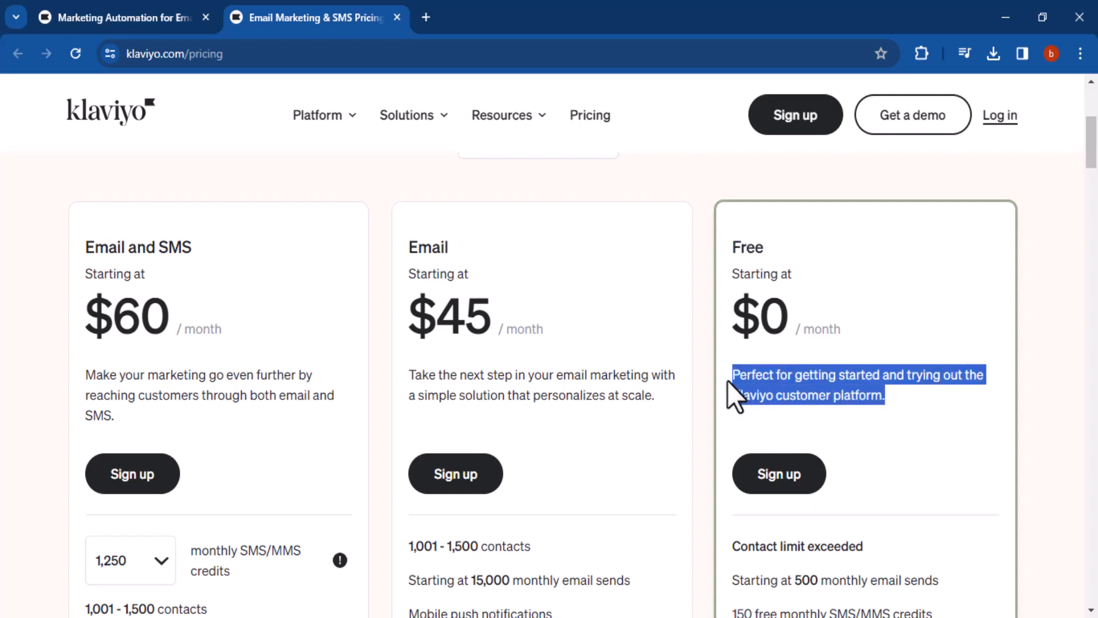
left_click_drag(449, 247, 406, 247)
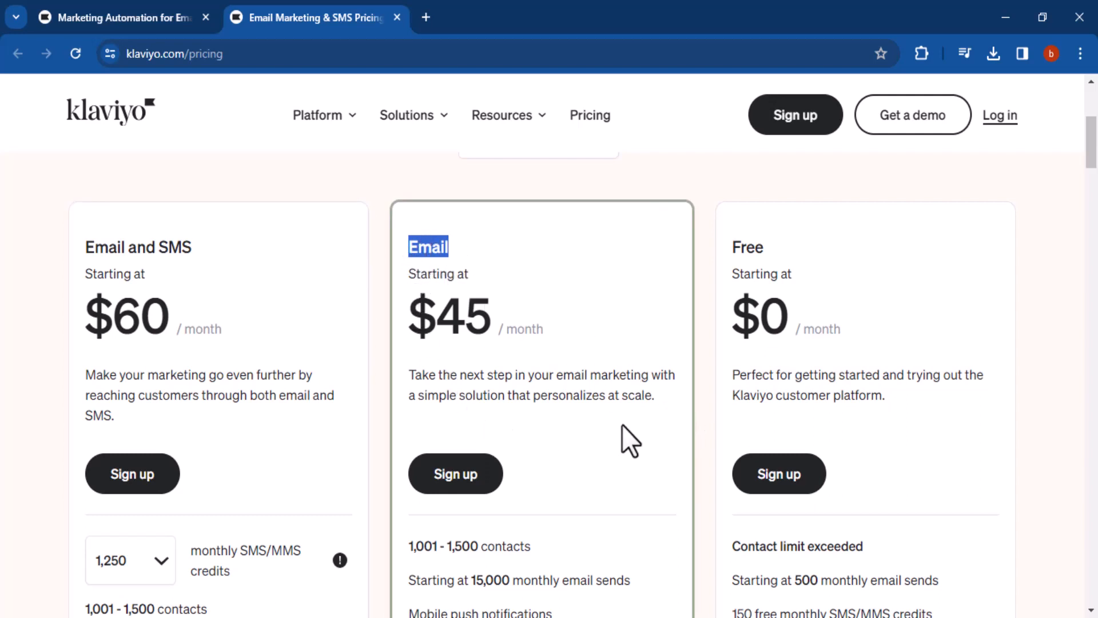
left_click_drag(660, 400, 424, 382)
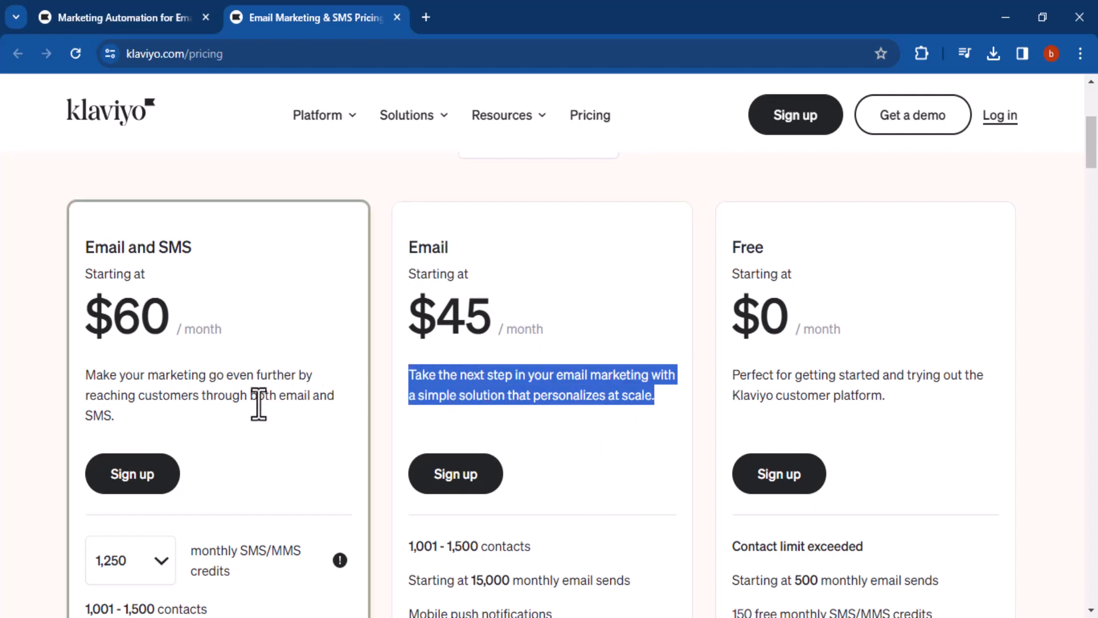
left_click_drag(194, 247, 72, 239)
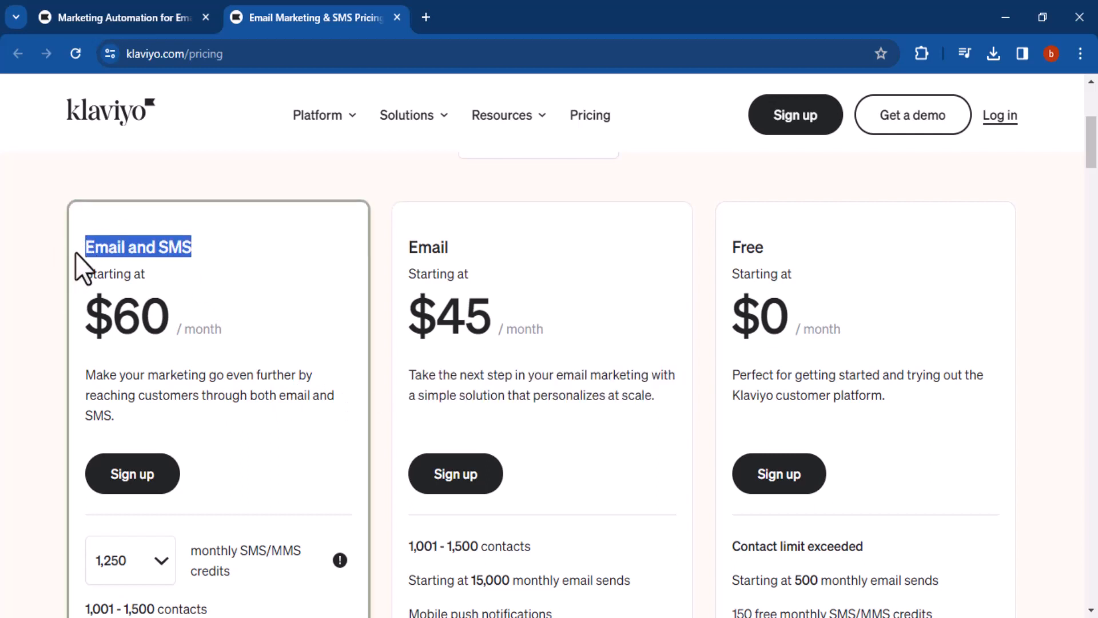
left_click_drag(127, 448, 64, 368)
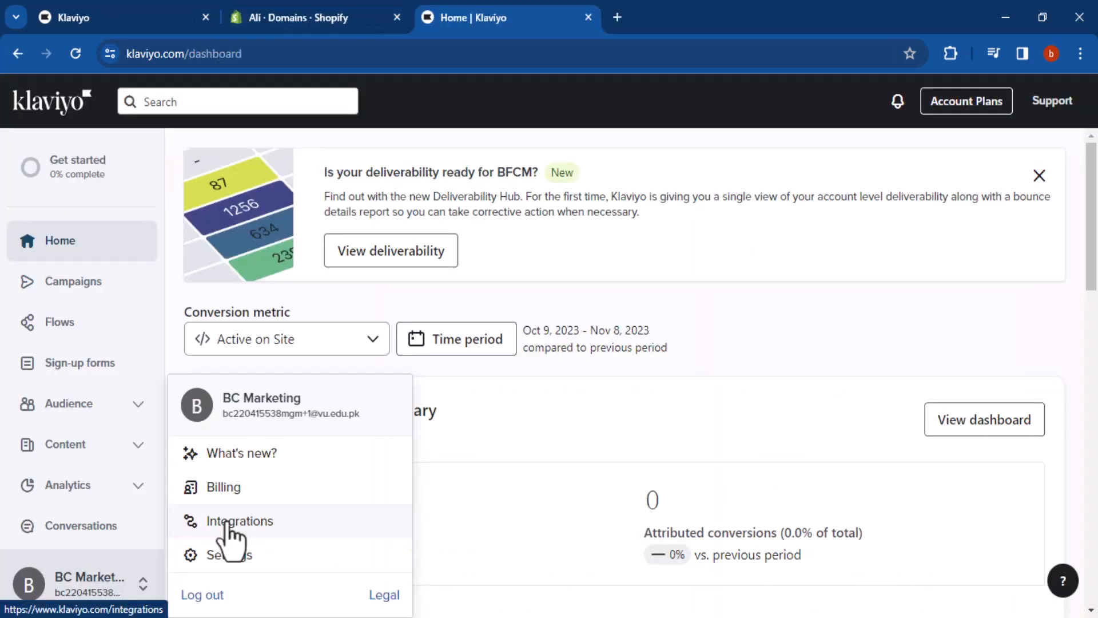
Start adding a new integration from the eCommerce category and select Shopify.
left_click(229, 521)
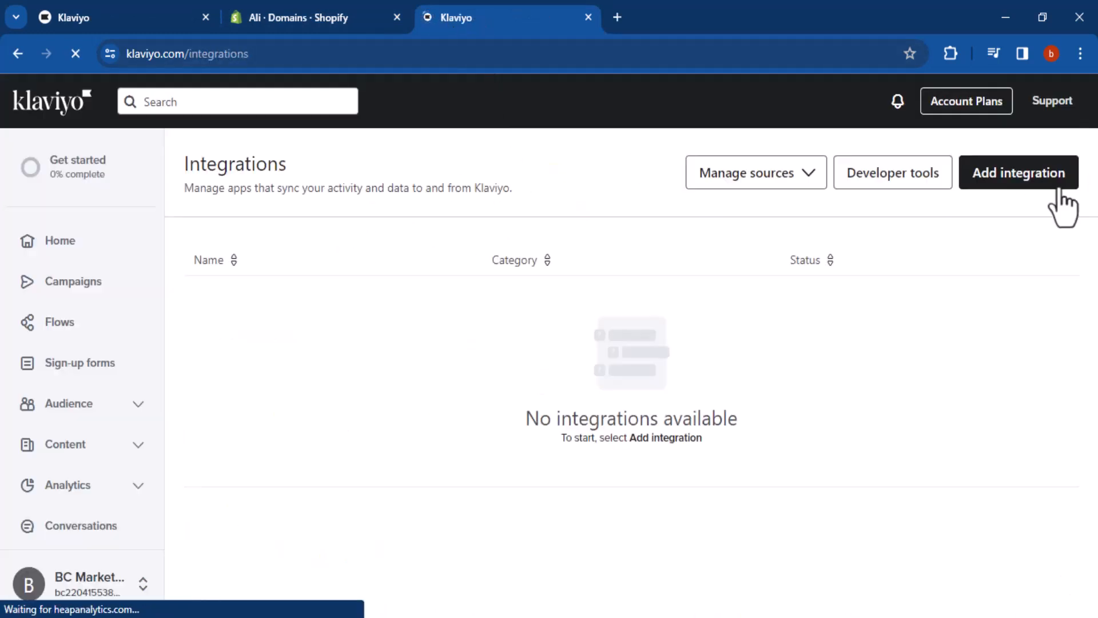
left_click(1012, 180)
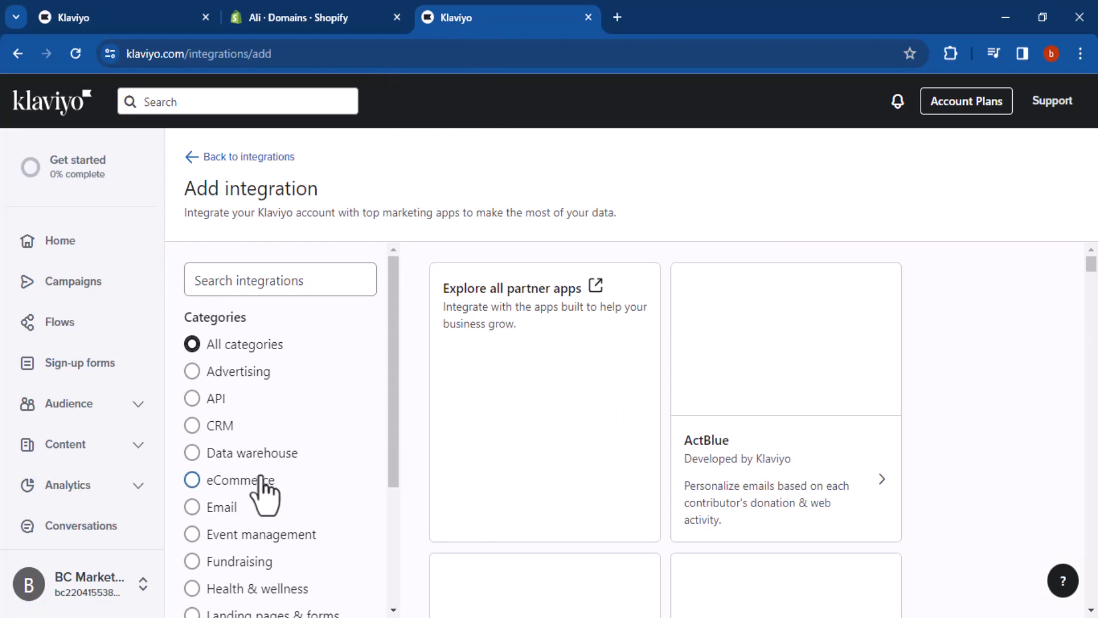
left_click(255, 480)
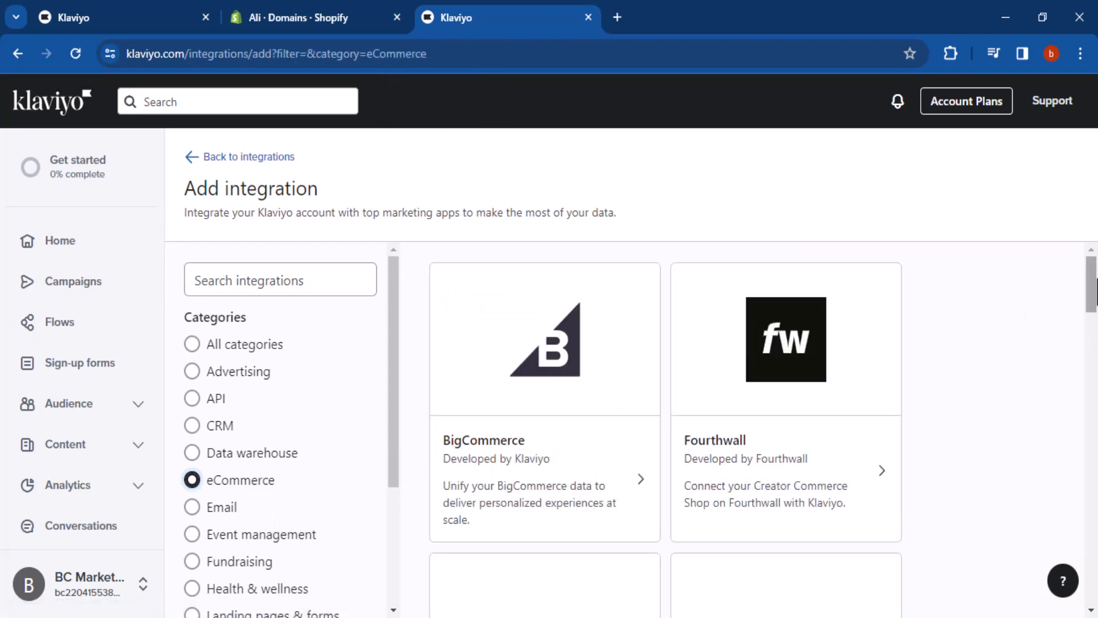
left_click_drag(1095, 287, 1096, 512)
scroll(549, 429, "down", 3)
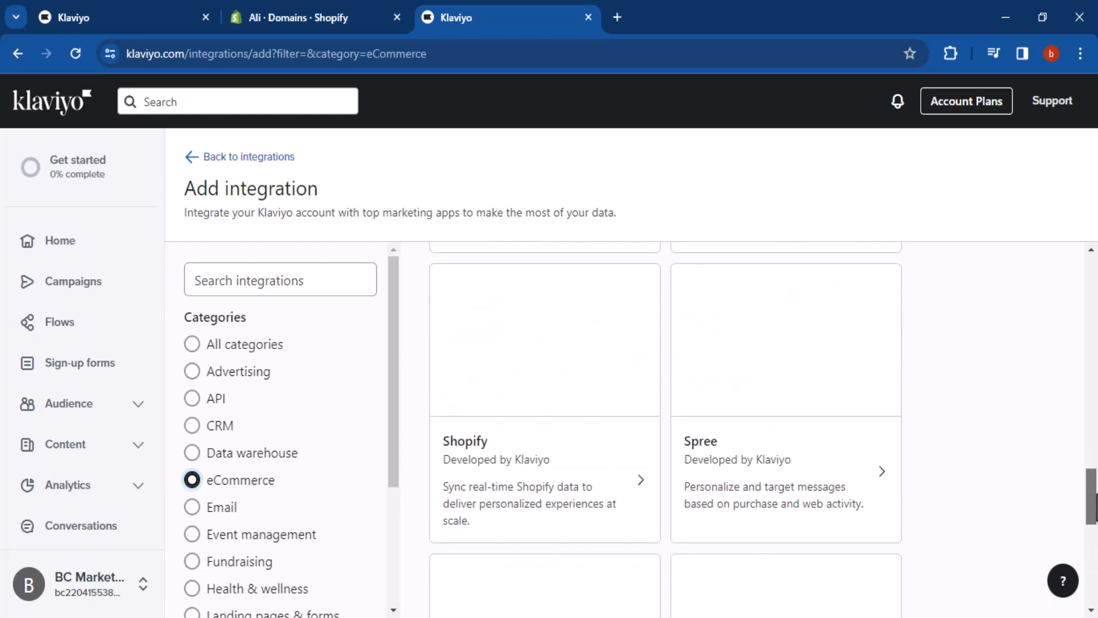
left_click(520, 481)
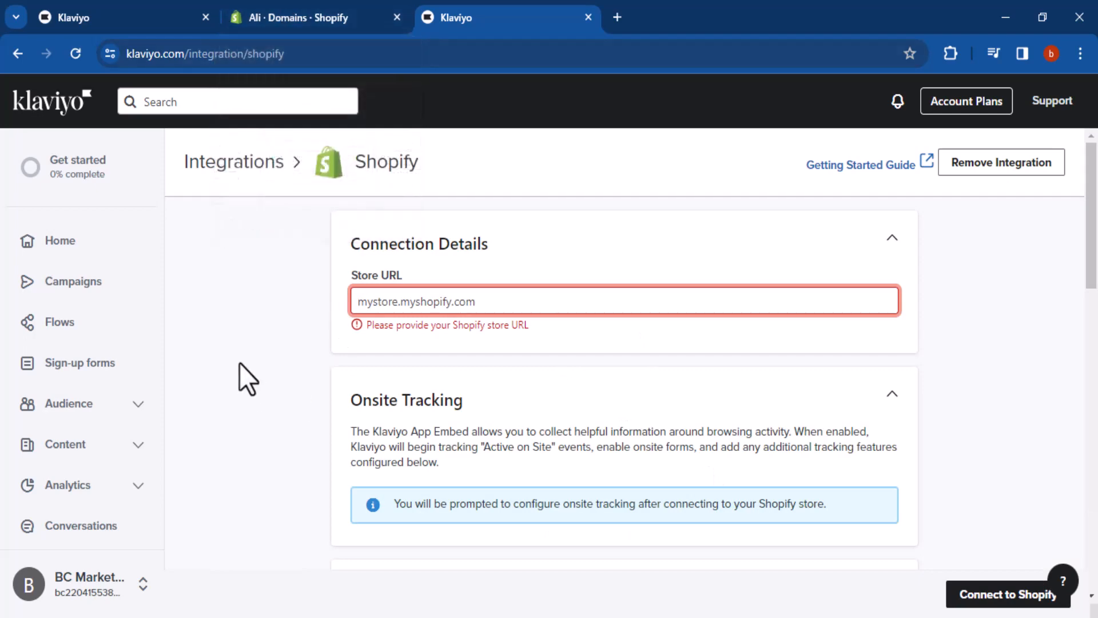
Set the Shopify store URL to alistores44.myshopify.com and choose a list for syncing Shopify email subscribers.
left_click(322, 6)
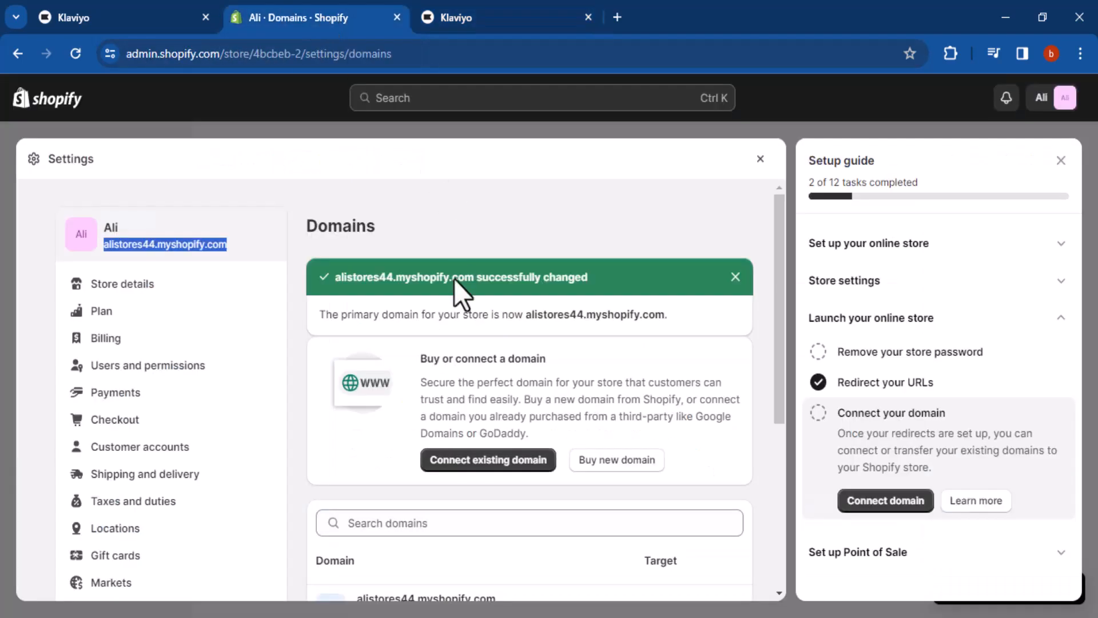
left_click(452, 17)
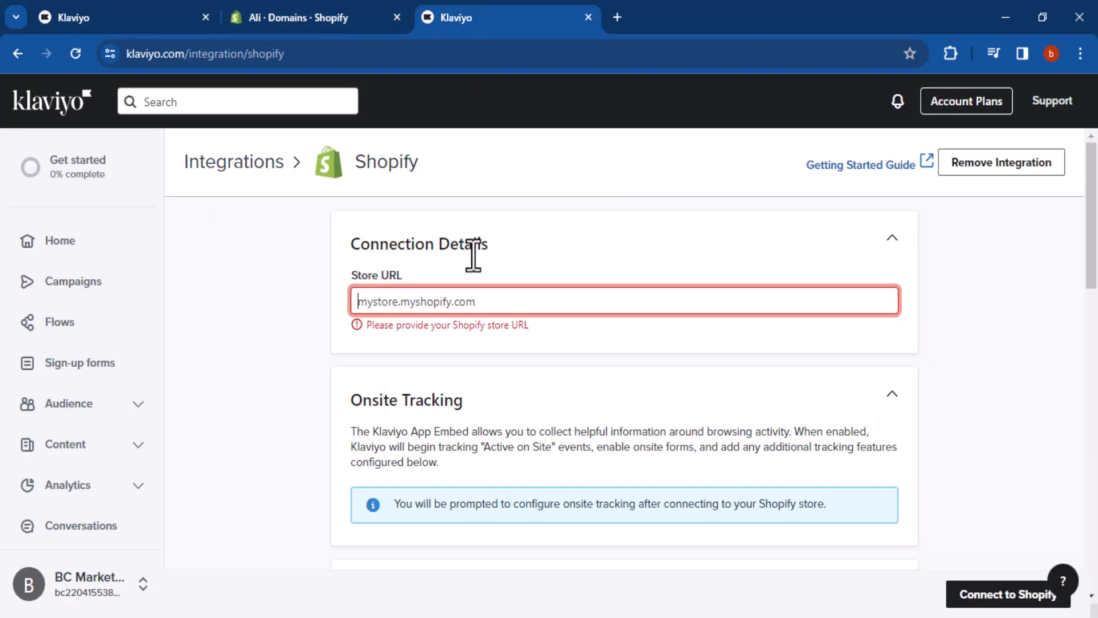
type("alistores44.myshopify.com")
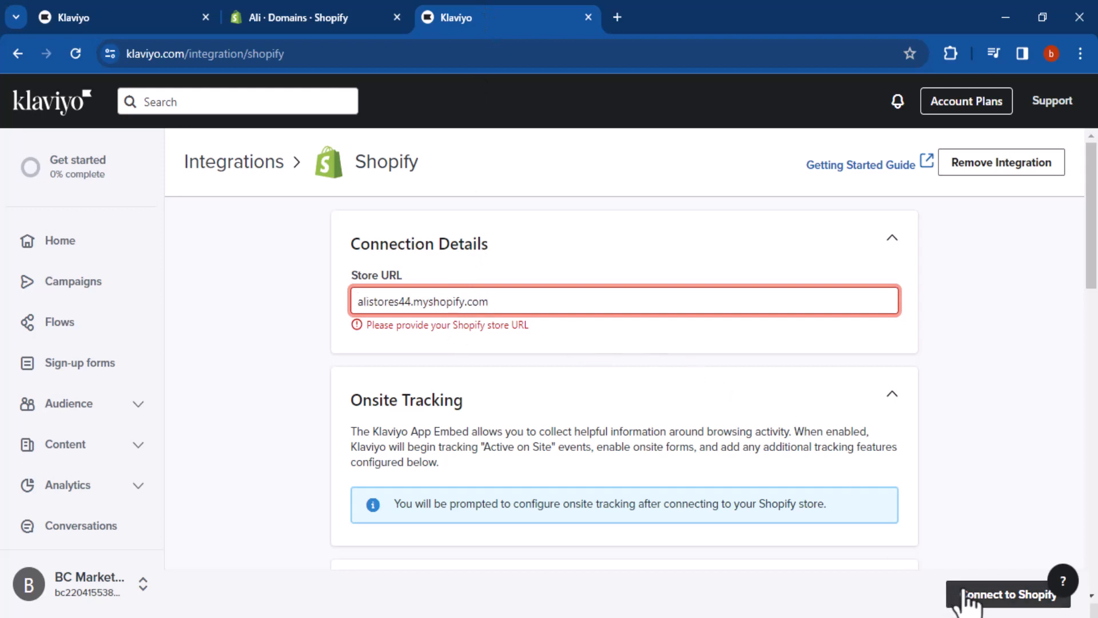
left_click(993, 602)
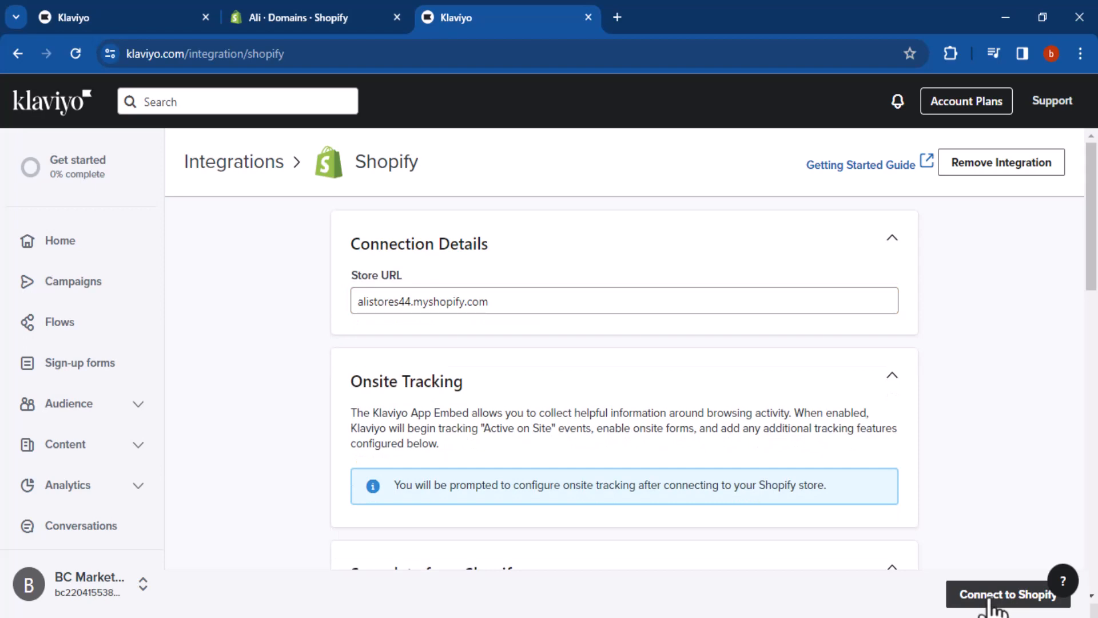
scroll(811, 500, "down", 5)
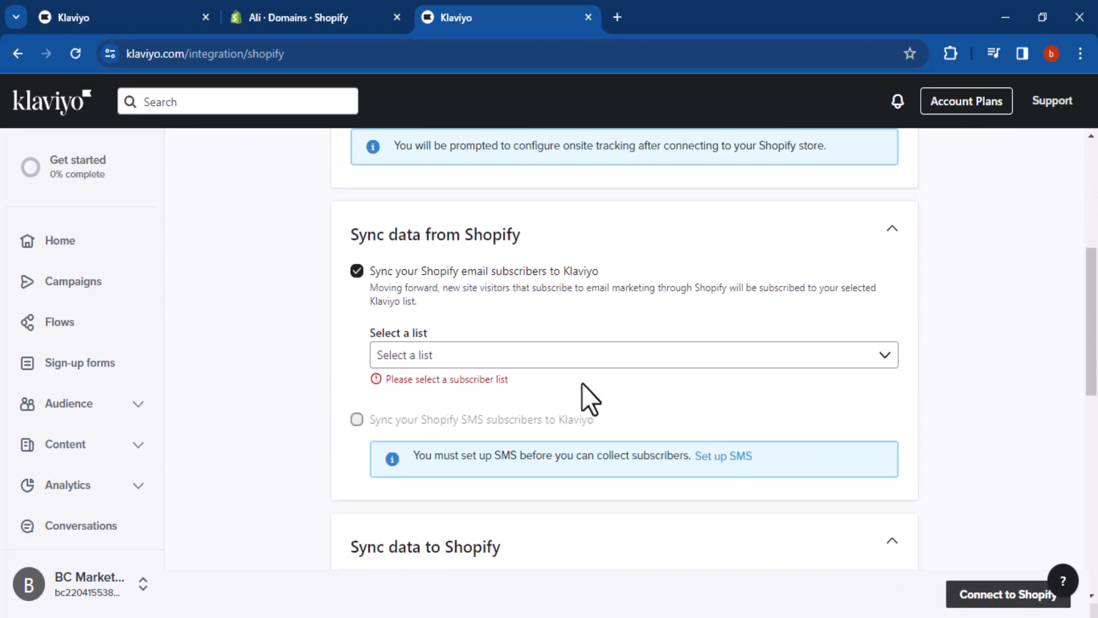
left_click(490, 361)
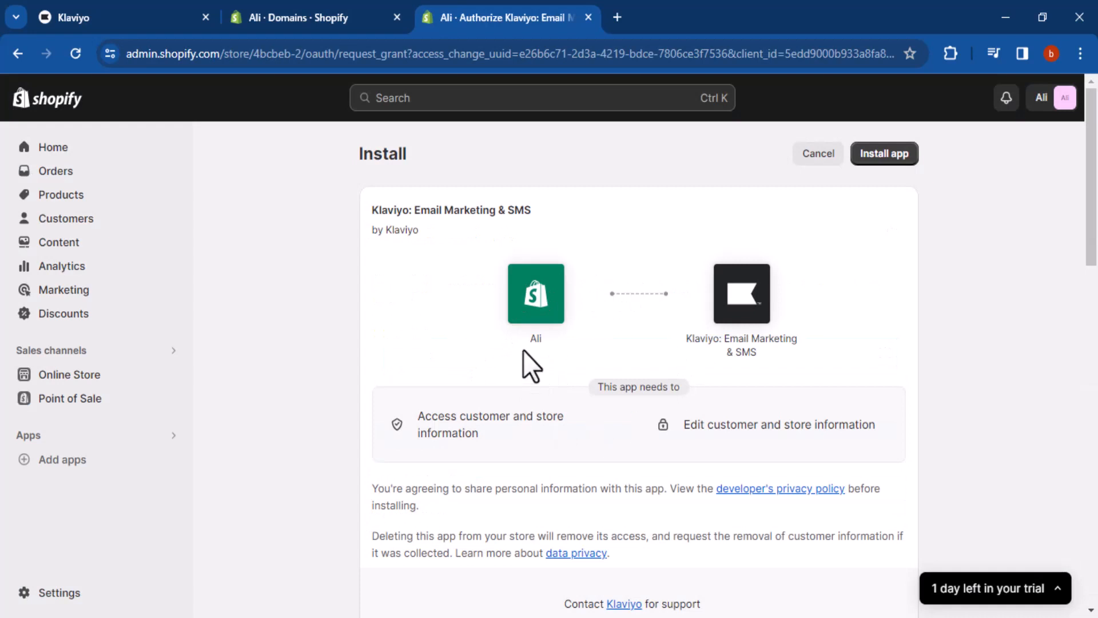
Install the Klaviyo: Email Marketing & SMS app in the Shopify store and confirm the new integration.
left_click(874, 162)
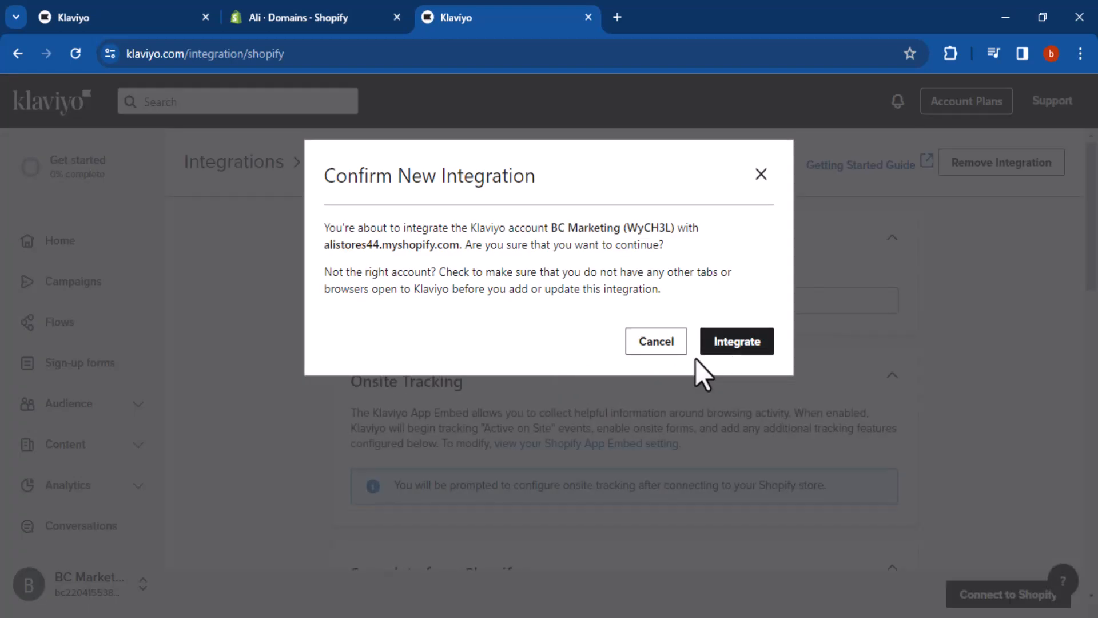
left_click(734, 344)
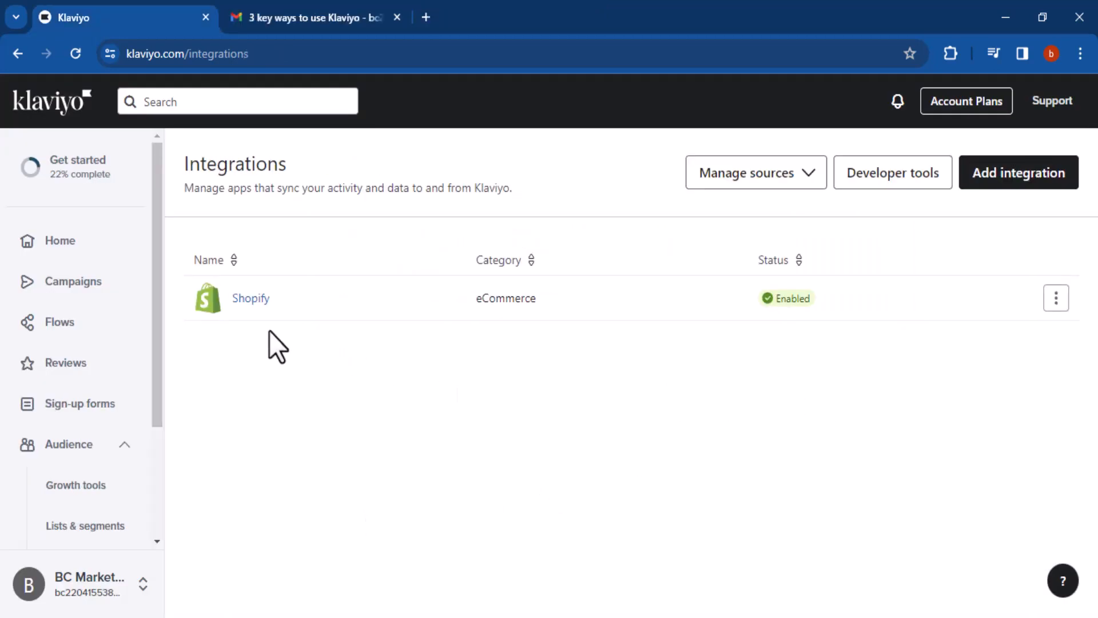
left_click_drag(188, 296, 858, 318)
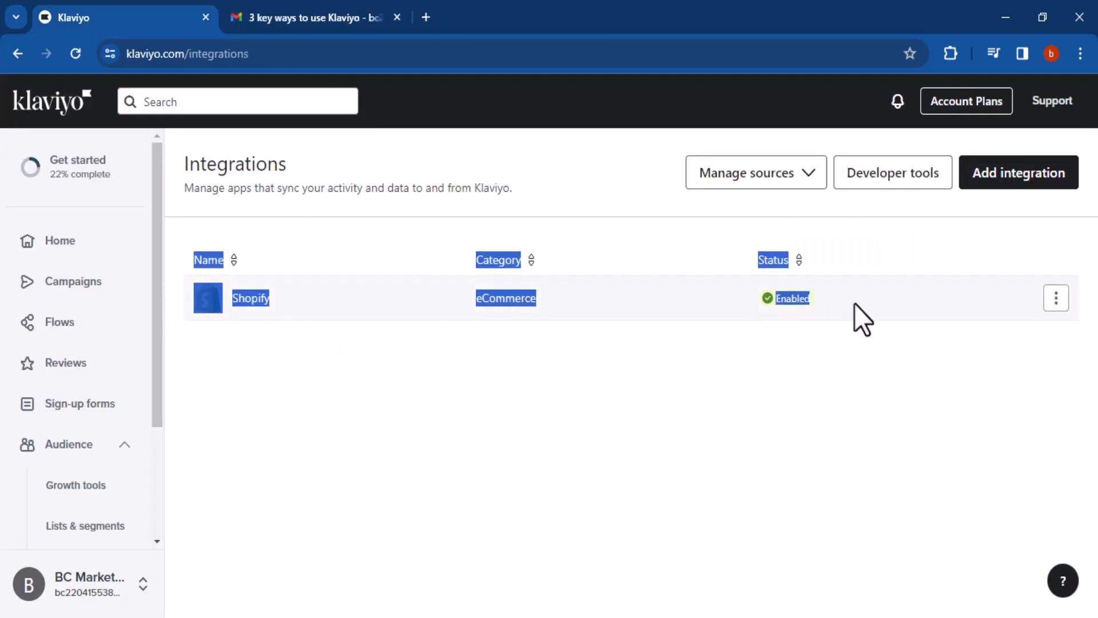
left_click(827, 407)
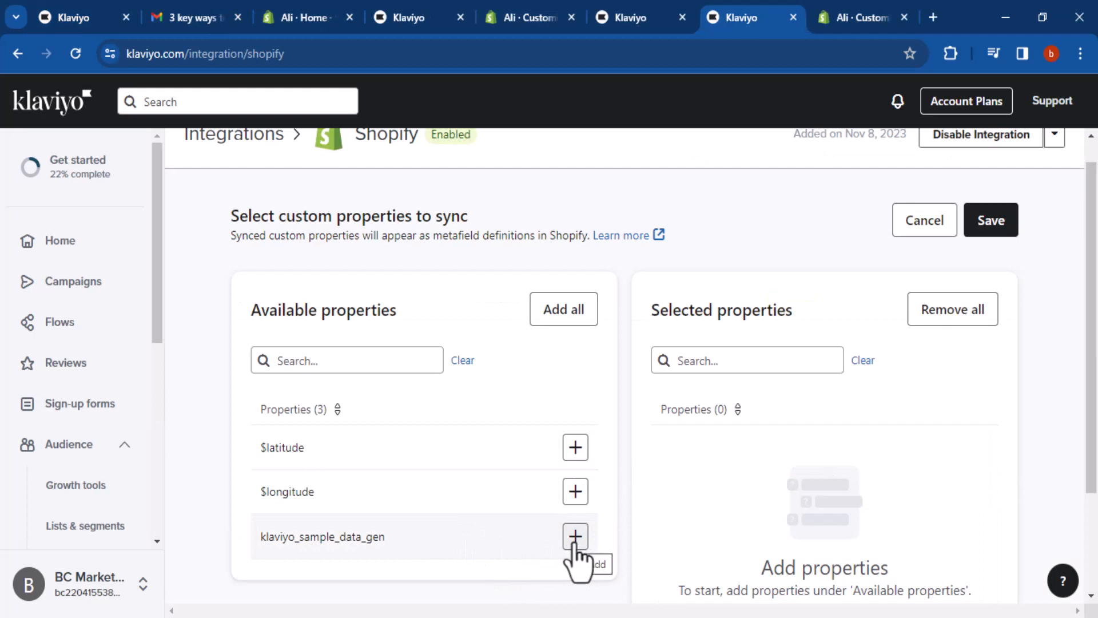
Sync the custom property klaviyo_sample_data_gen to Shopify and review the integration's Onsite Tracking settings.
left_click(576, 538)
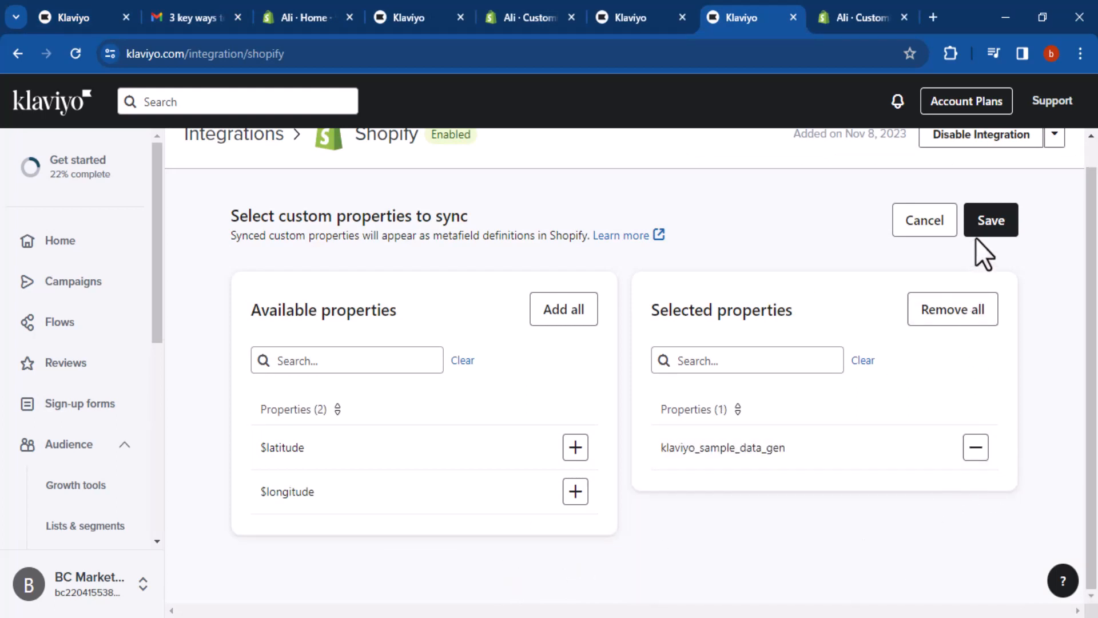
left_click(987, 226)
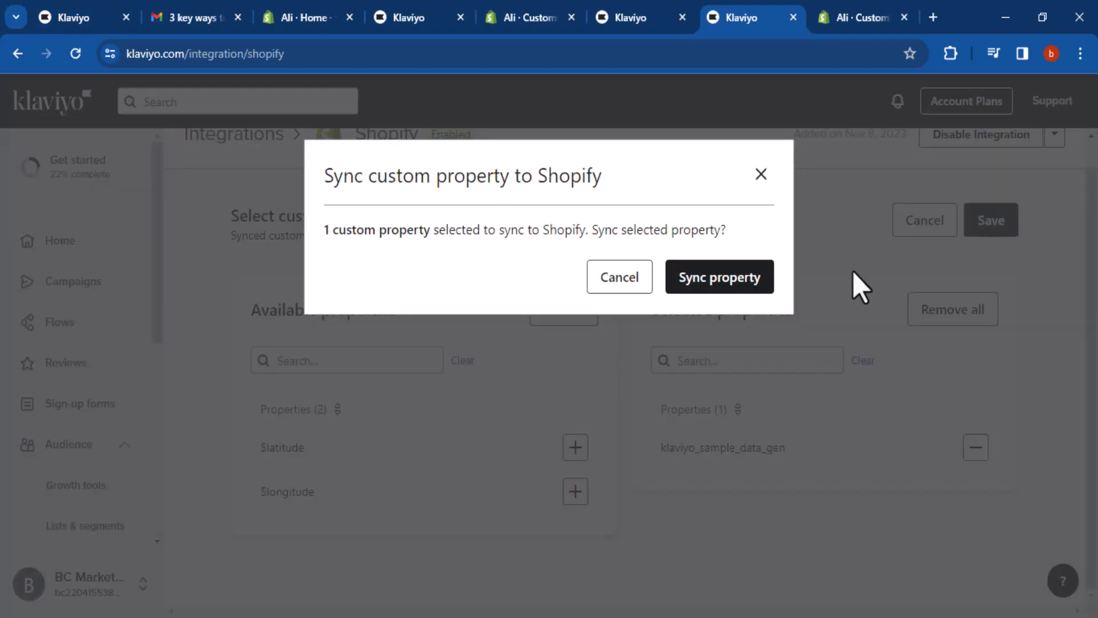
left_click(709, 286)
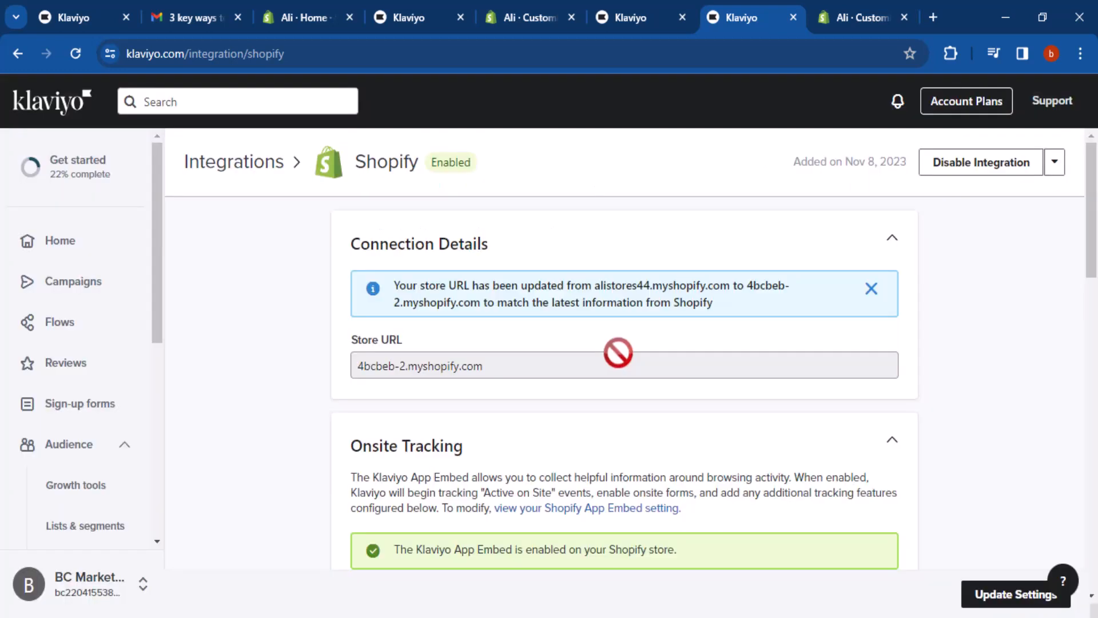
scroll(619, 353, "down", 3)
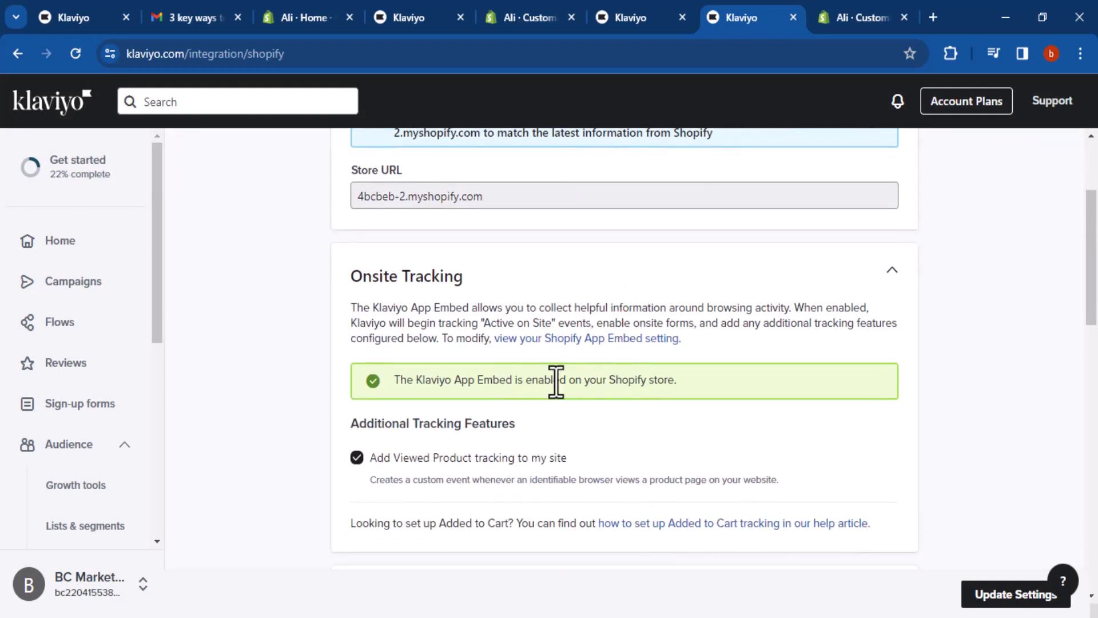
left_click_drag(685, 386, 446, 380)
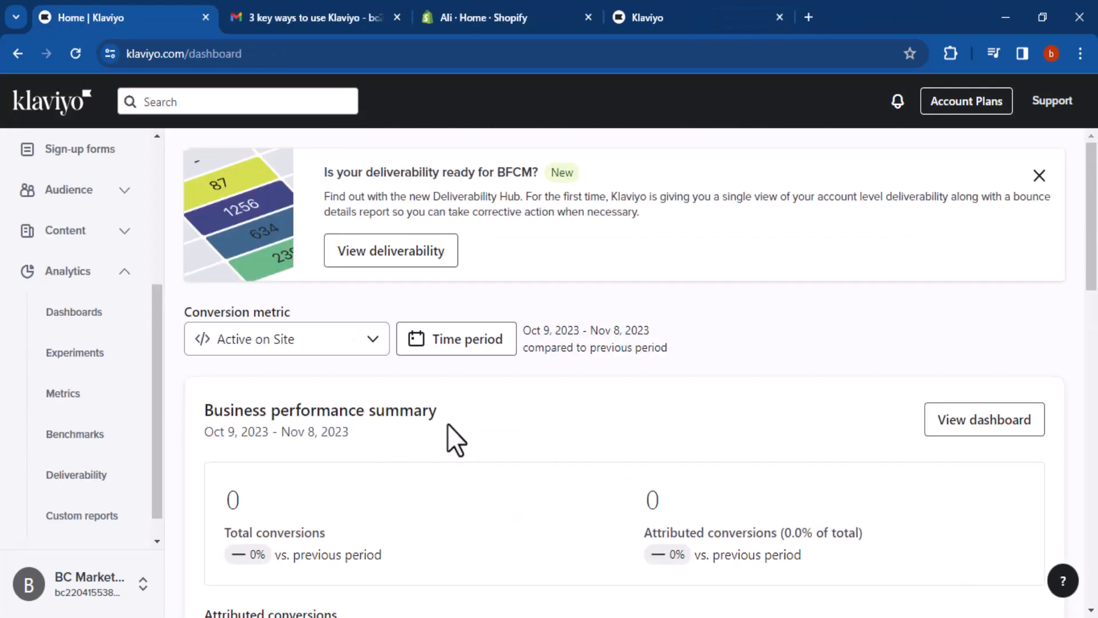
Set the conversion metric on the home dashboard to Viewed Product.
left_click(342, 349)
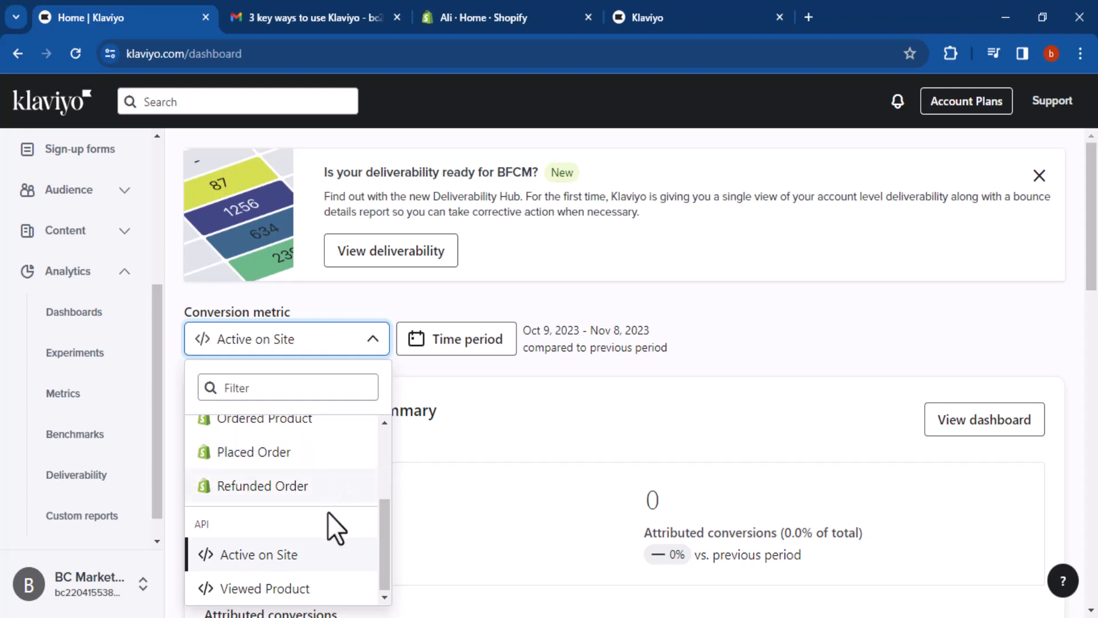
left_click(297, 592)
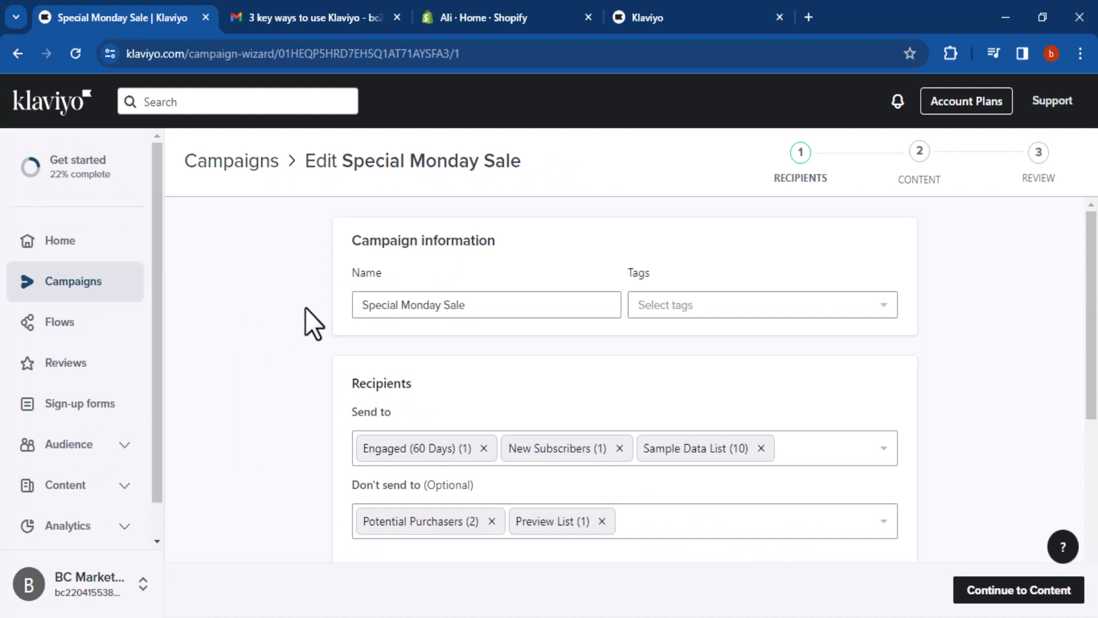
Review the name, recipients and tracking settings of the Special Monday Sale campaign.
left_click_drag(513, 303, 366, 304)
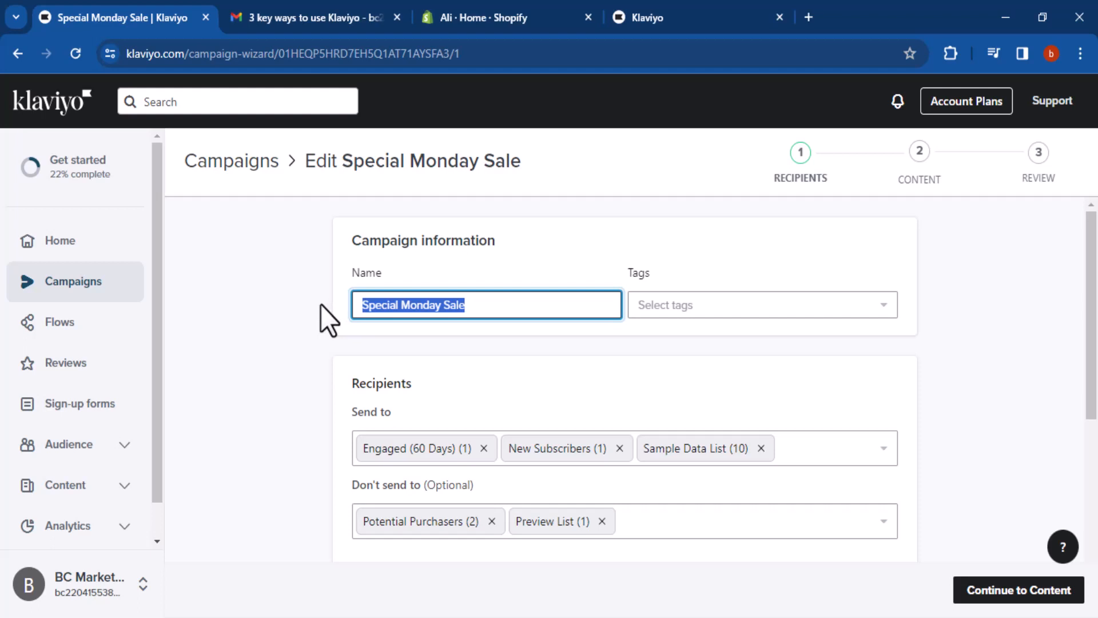
left_click(319, 355)
scroll(417, 410, "down", 6)
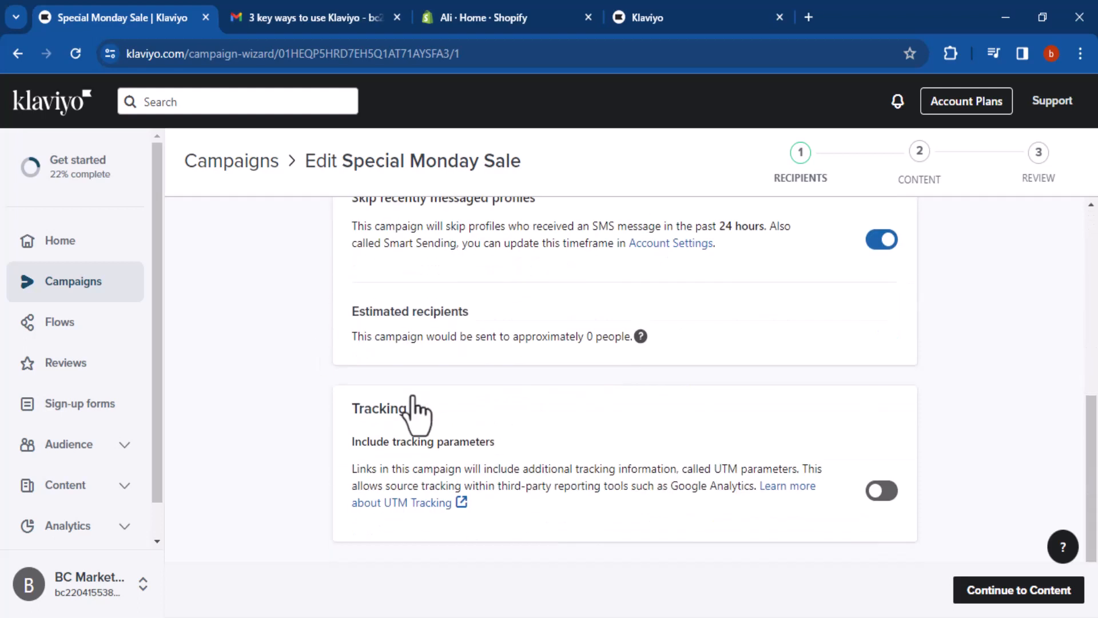
Review the Special Monday Sale campaign's name, tags and recipients, and continue to its content.
scroll(411, 399, "up", 6)
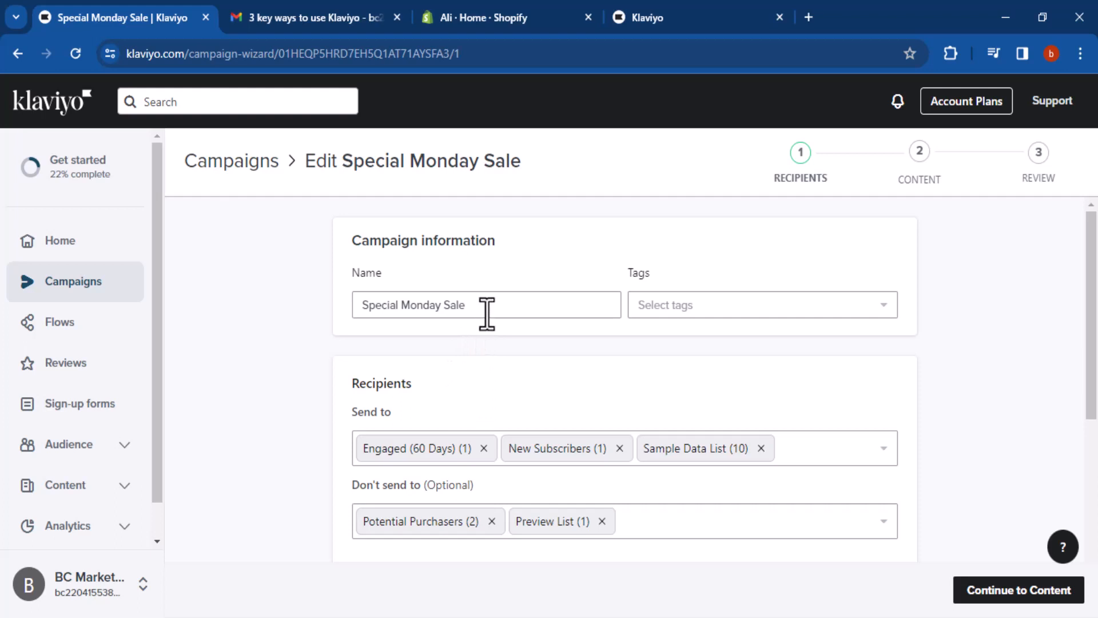
left_click_drag(487, 308, 326, 320)
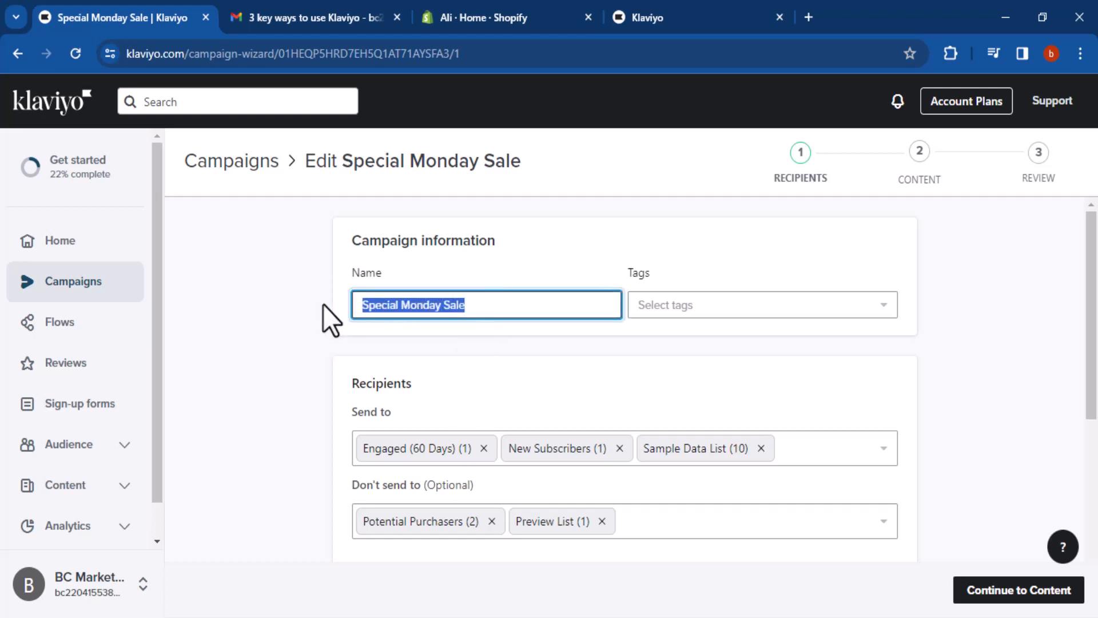
left_click(278, 311)
left_click(719, 303)
left_click(696, 311)
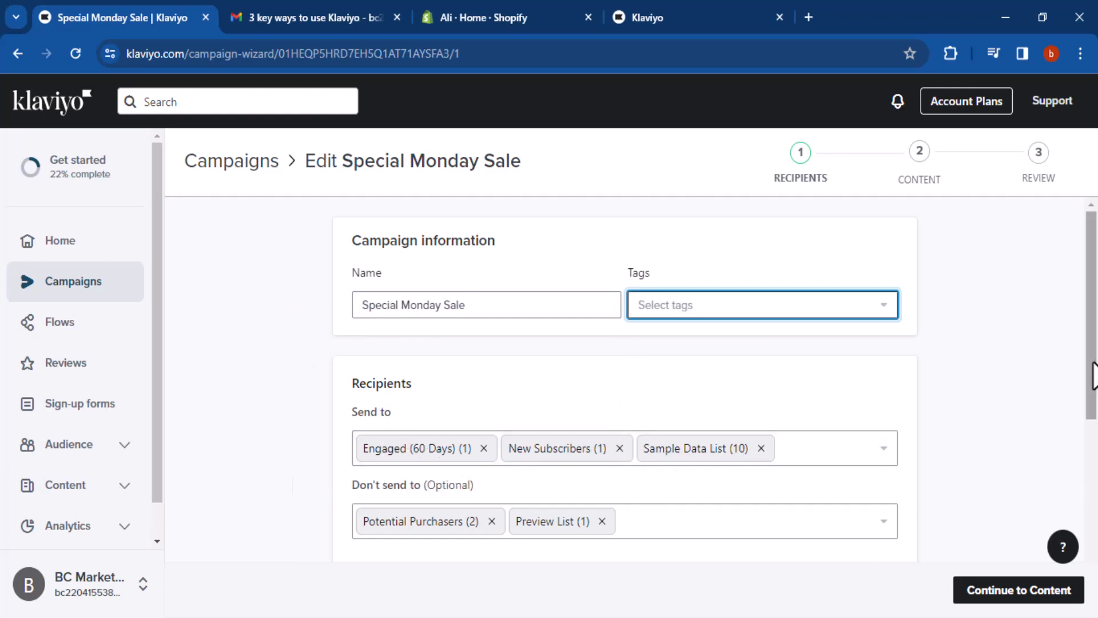
left_click_drag(1093, 375, 1091, 236)
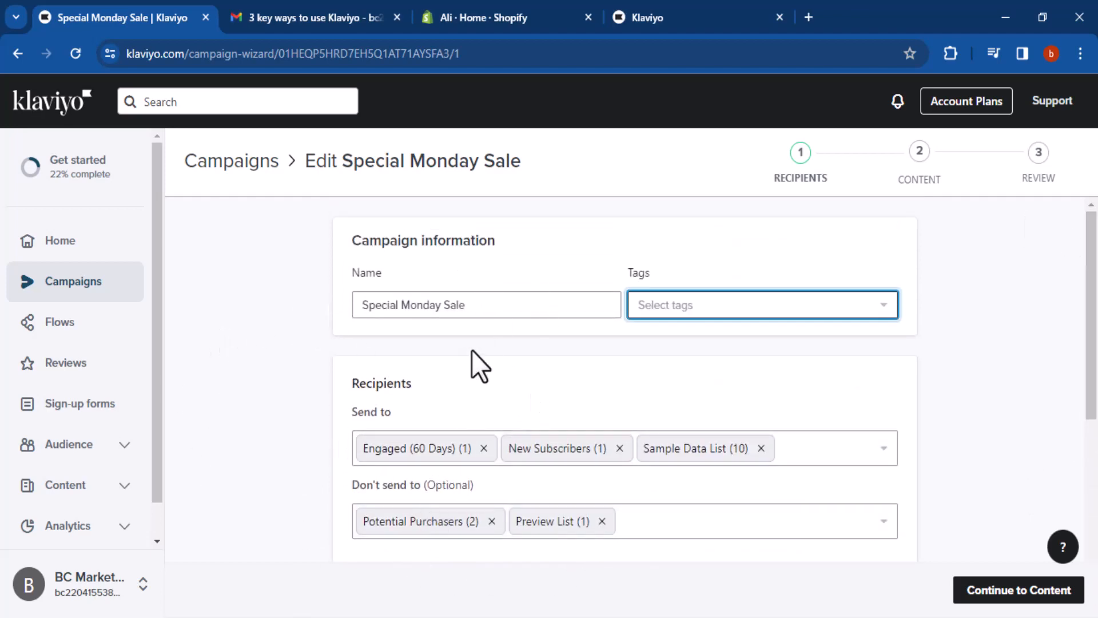
left_click(280, 375)
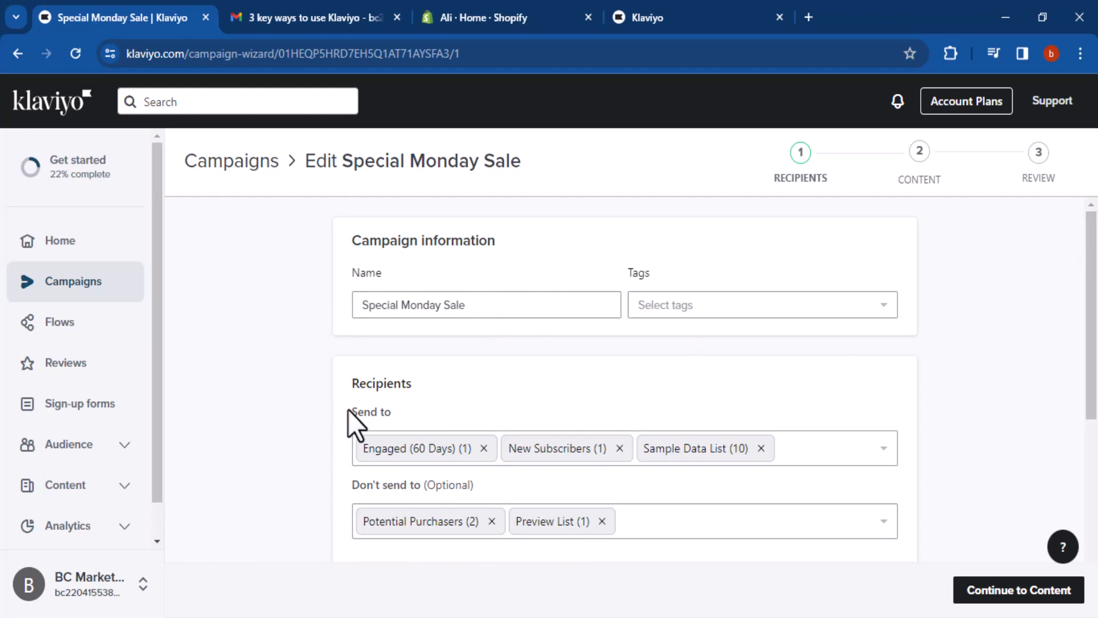
left_click(980, 592)
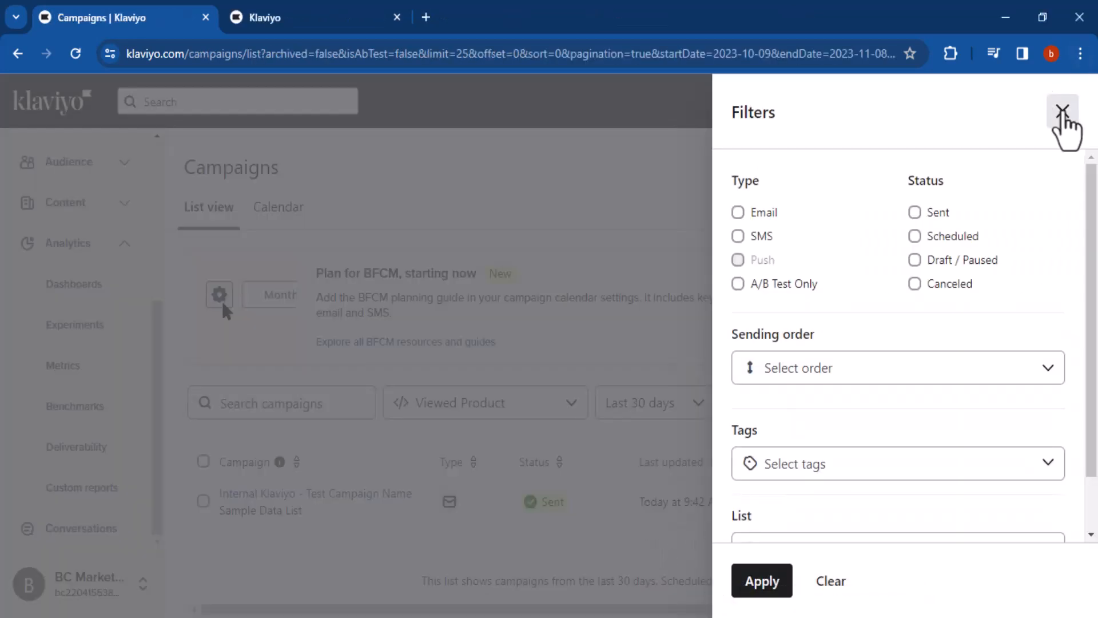
Filter the campaigns list by the Email type.
left_click(1063, 111)
left_click(783, 403)
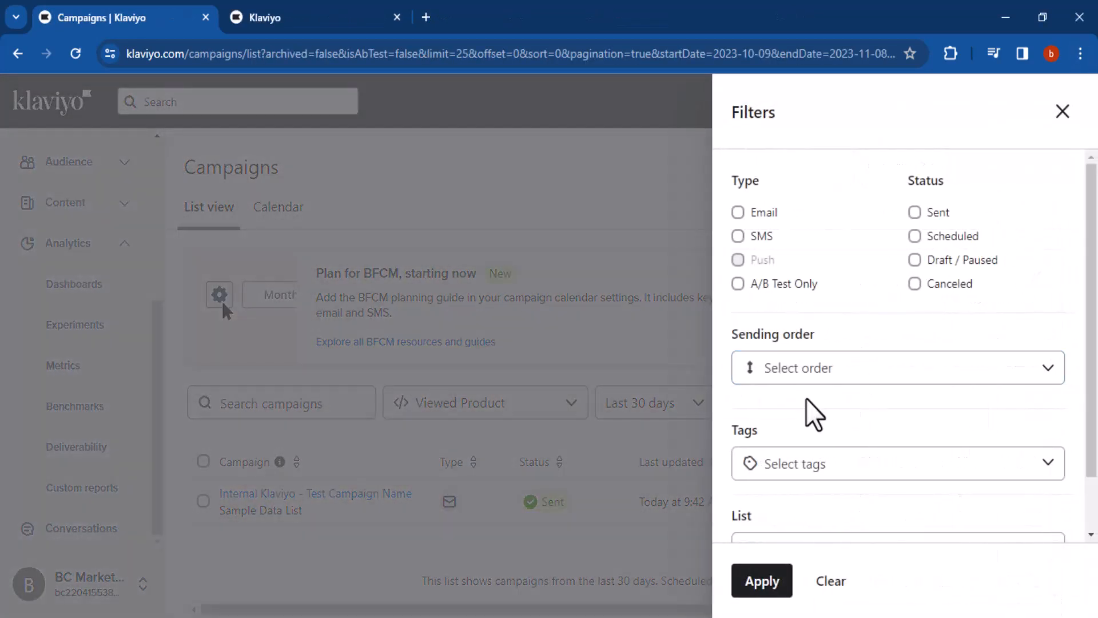
left_click(738, 213)
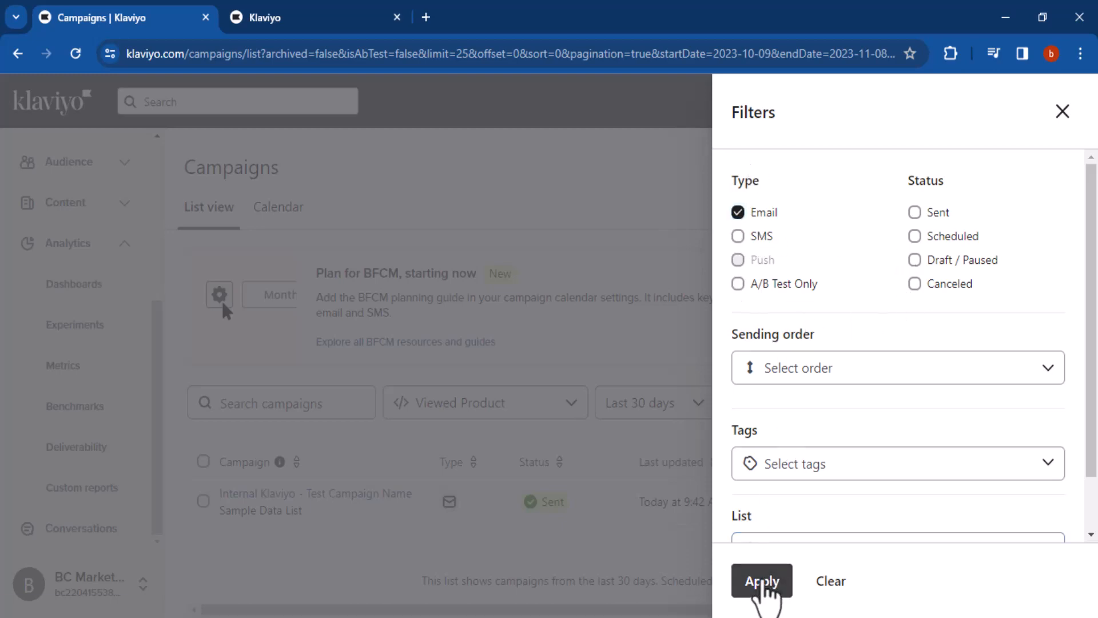
left_click(763, 581)
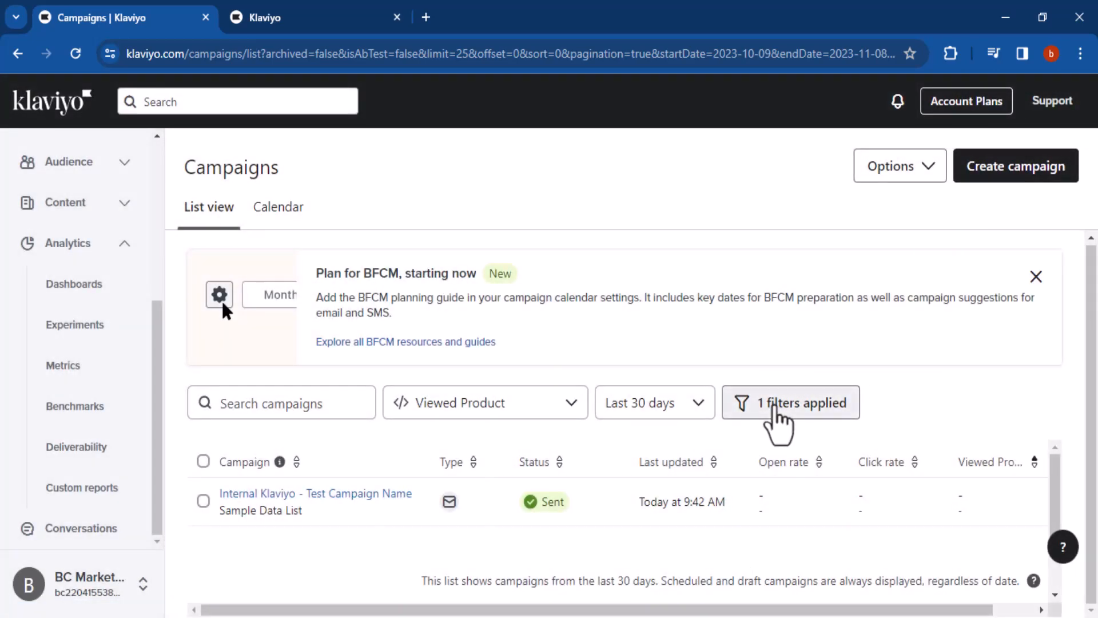
Try to clear the Email filter from the campaigns list, and open the analytics metrics page.
left_click(775, 407)
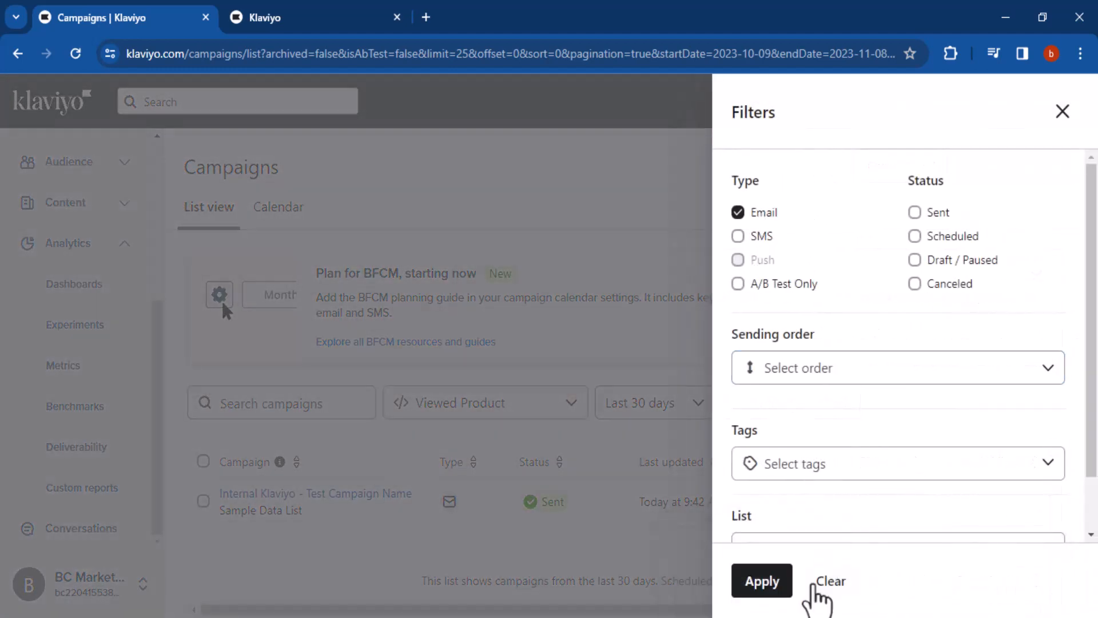
left_click(815, 584)
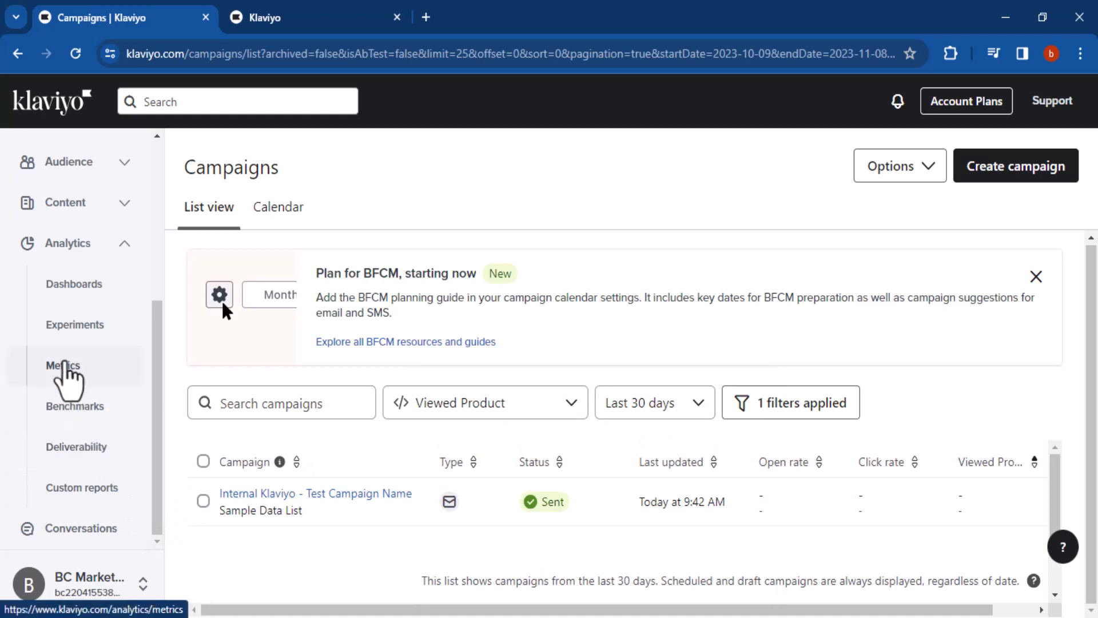
left_click(64, 367)
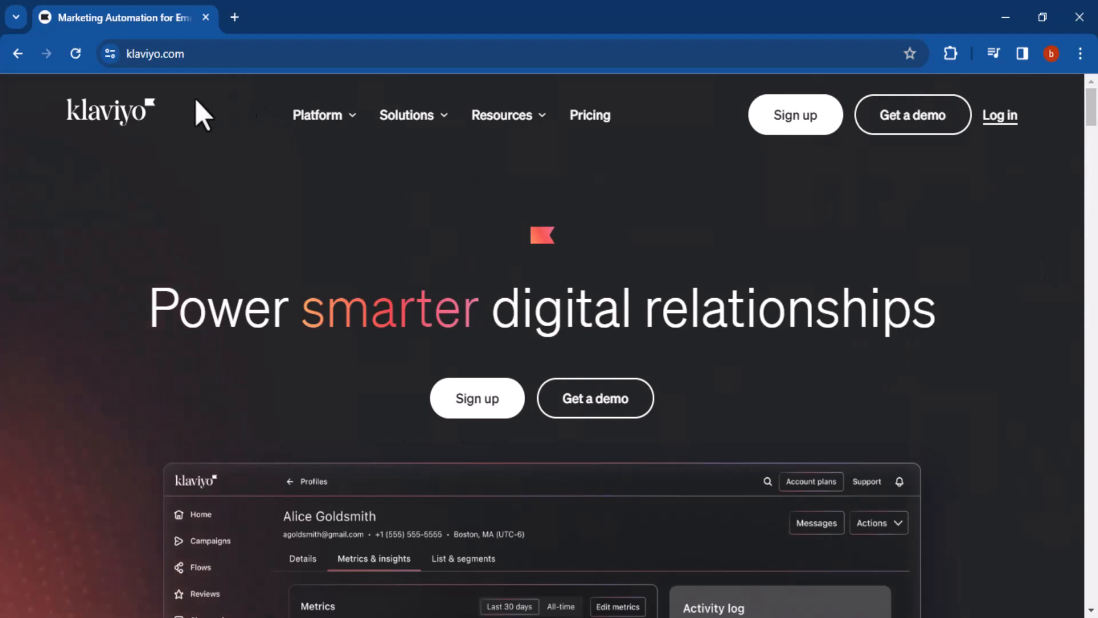
Look through the Klaviyo homepage's sections on the customer data platform, integrations and brand testimonials.
left_click_drag(98, 128, 61, 114)
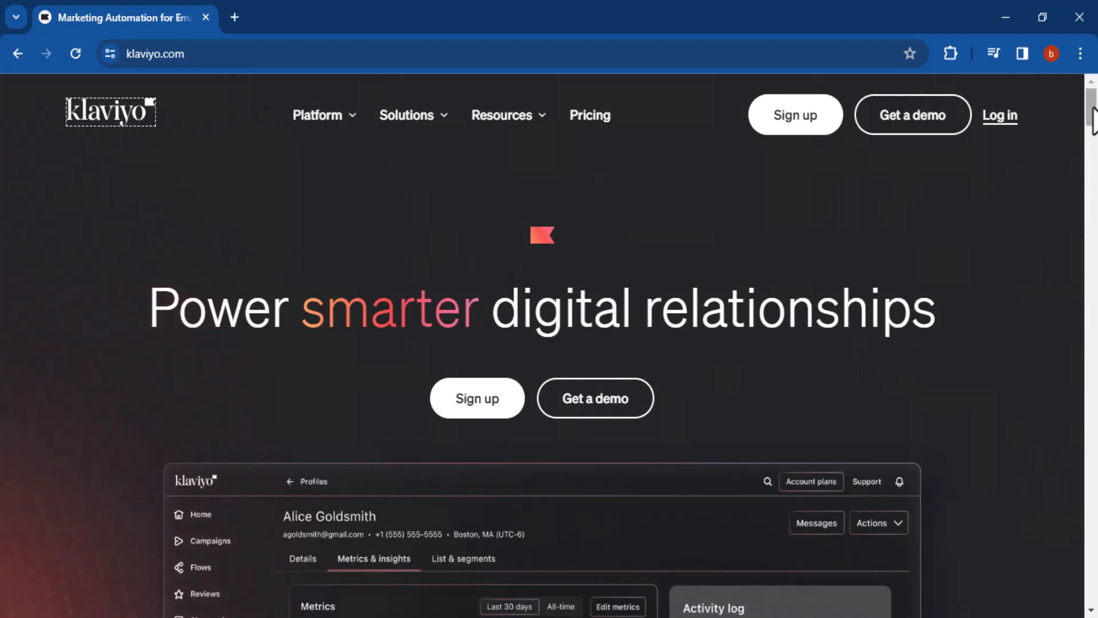
left_click_drag(1092, 114, 1092, 266)
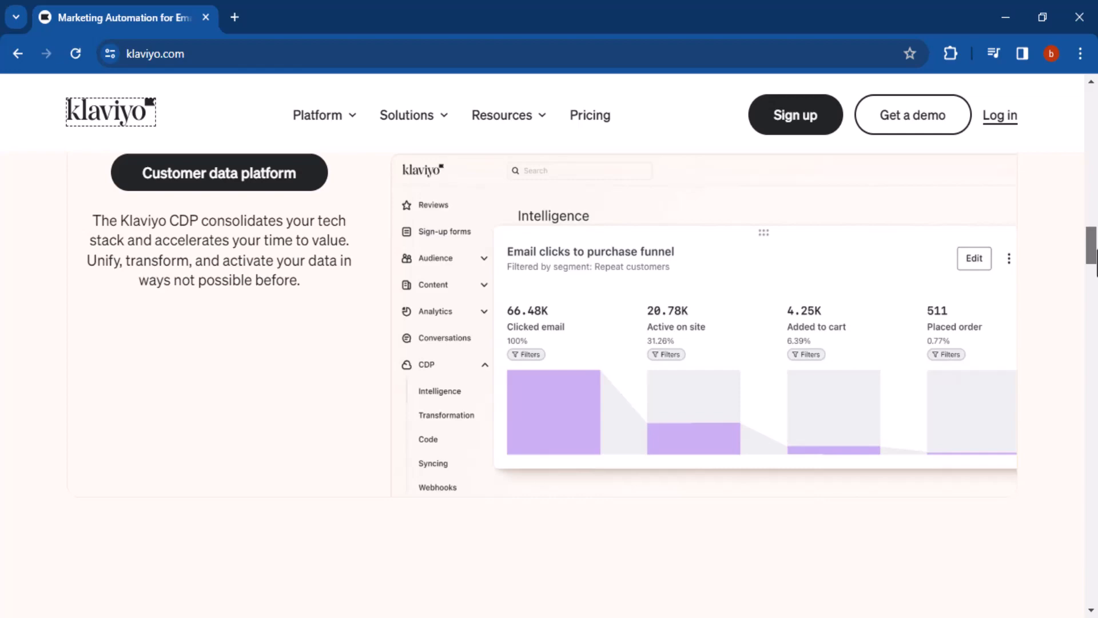
left_click_drag(1092, 266, 1093, 375)
scroll(542, 385, "down", 5)
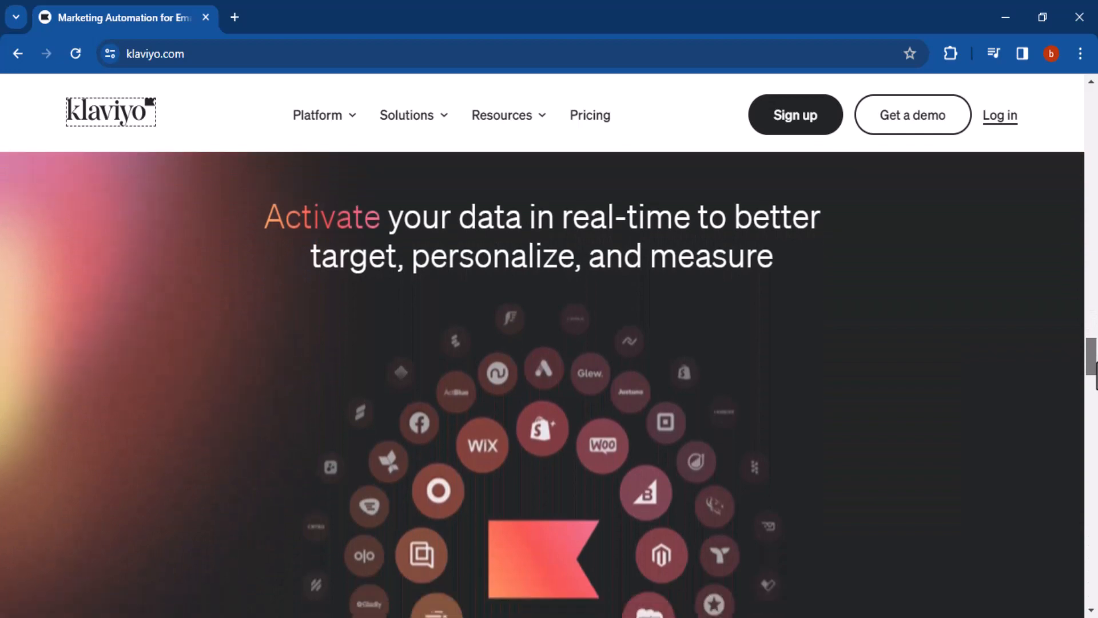
scroll(542, 384, "down", 1)
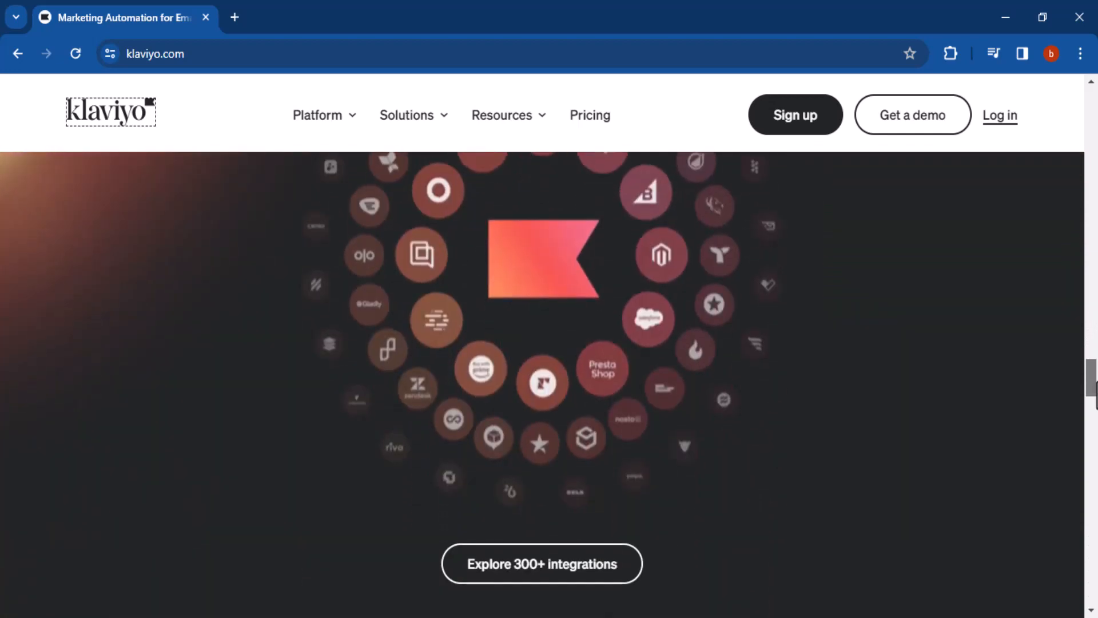
scroll(543, 384, "down", 10)
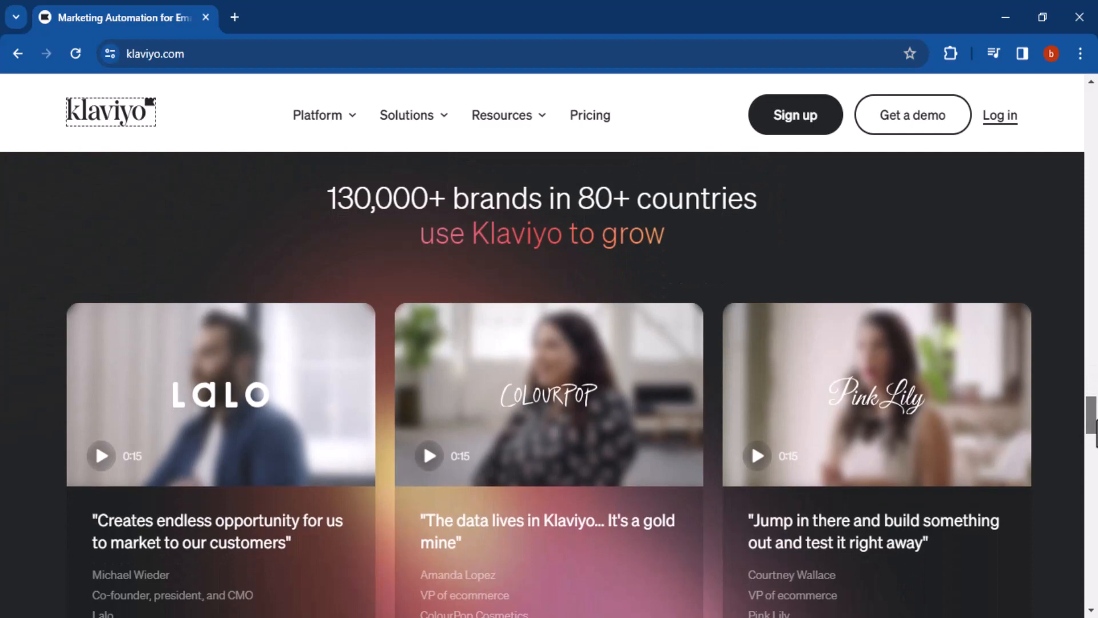
left_click_drag(1094, 423, 1093, 526)
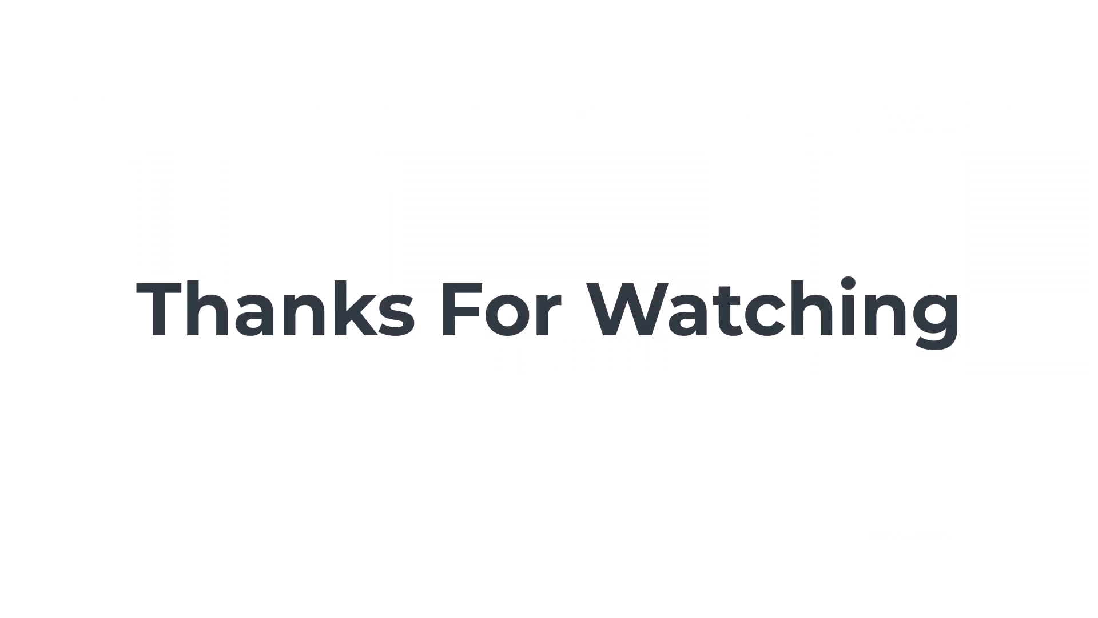